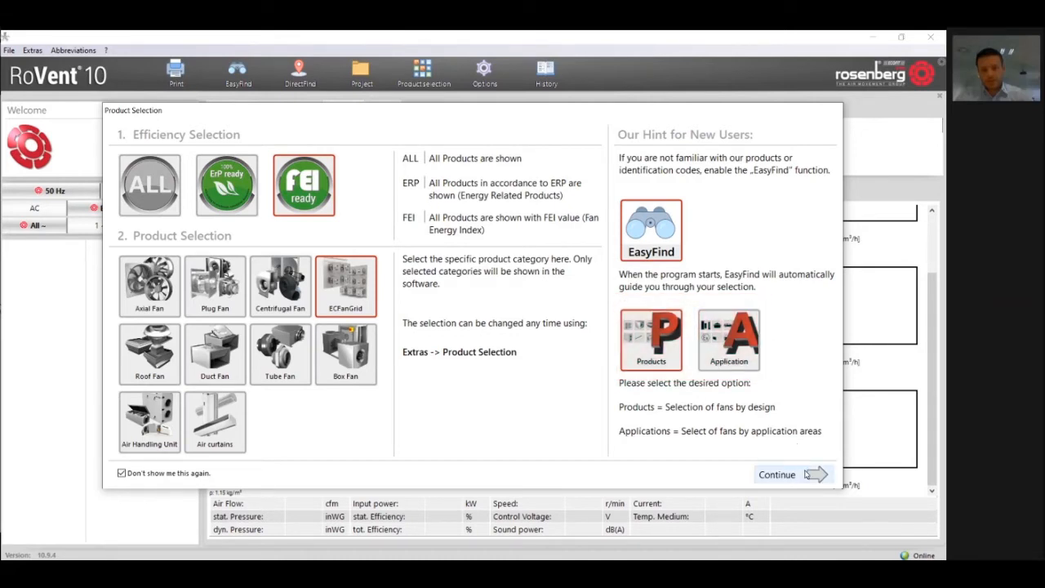
# Confirm the FEI-ready ECFanGrid product selection and choose the RetroFit design under ECFanGrid, comparing it with GKHM-Mode
pyautogui.click(806, 475)
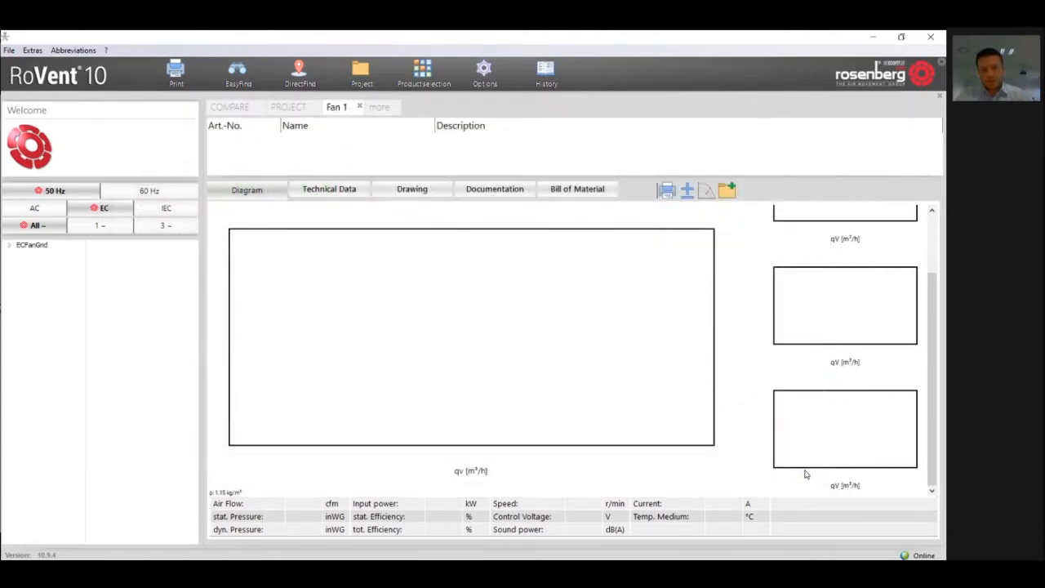
pyautogui.scroll(2, 804, 473)
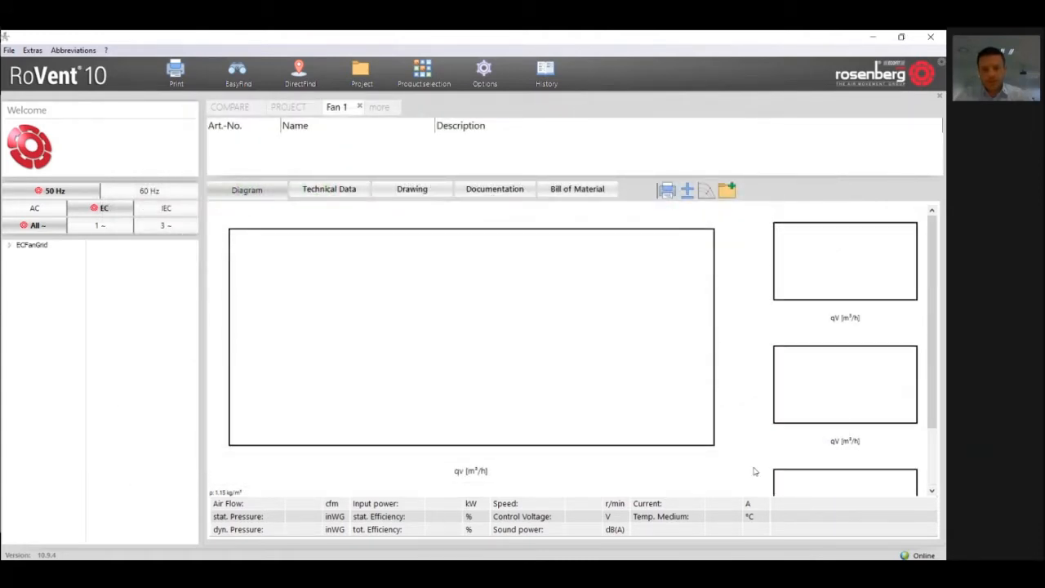
pyautogui.click(11, 247)
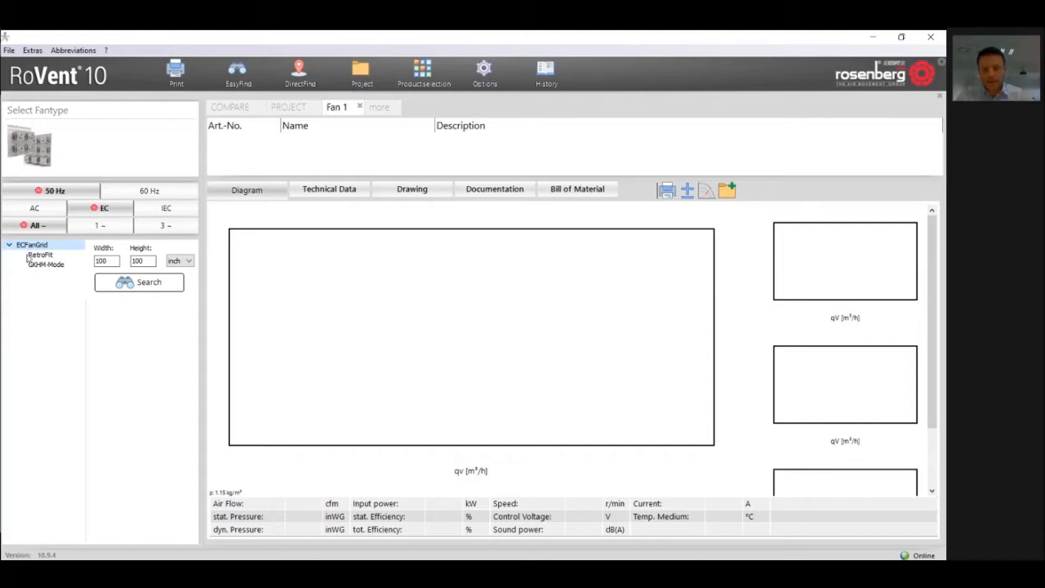
pyautogui.click(35, 256)
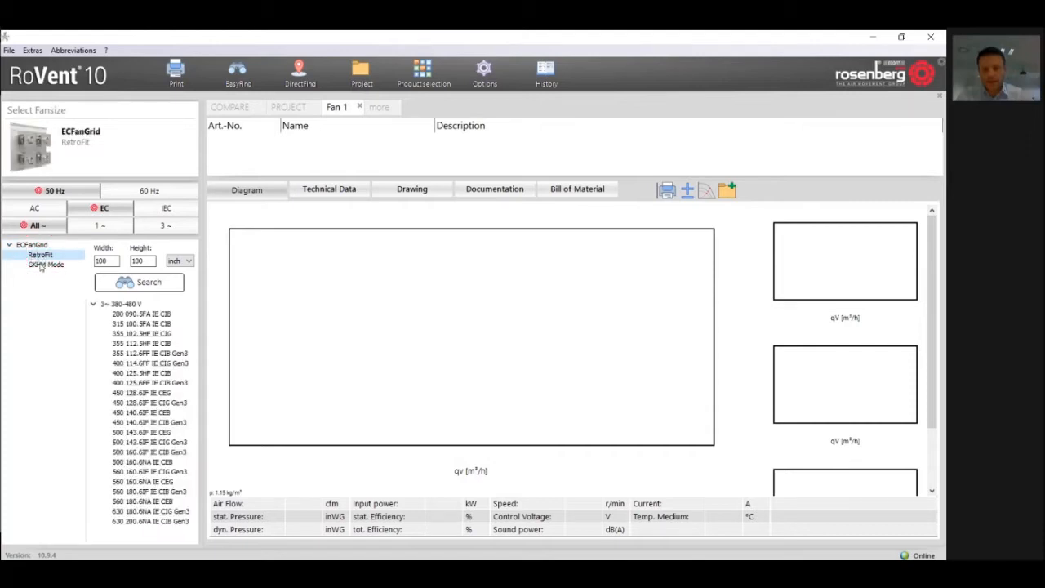
pyautogui.click(41, 265)
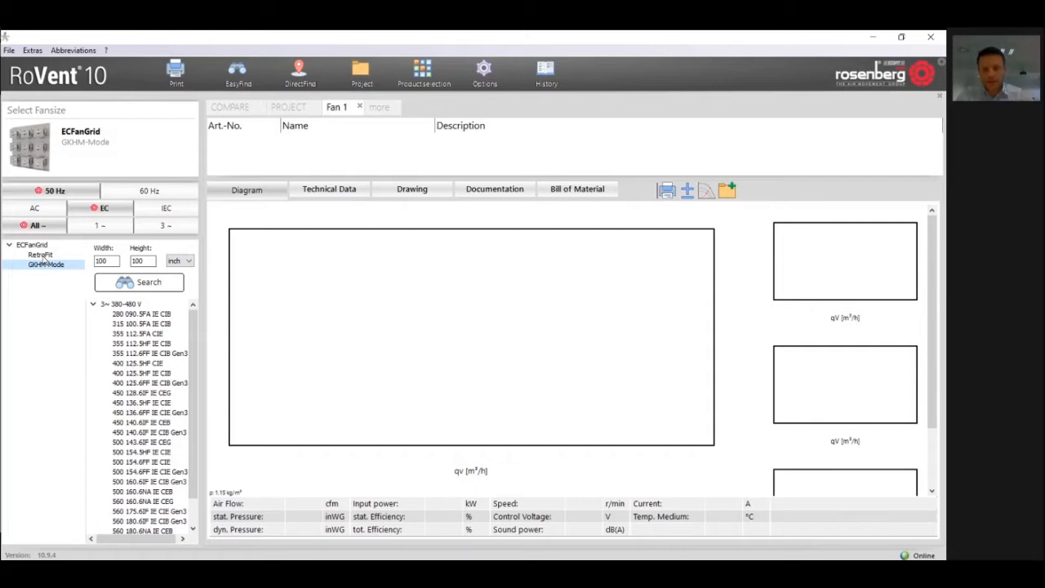
pyautogui.click(41, 256)
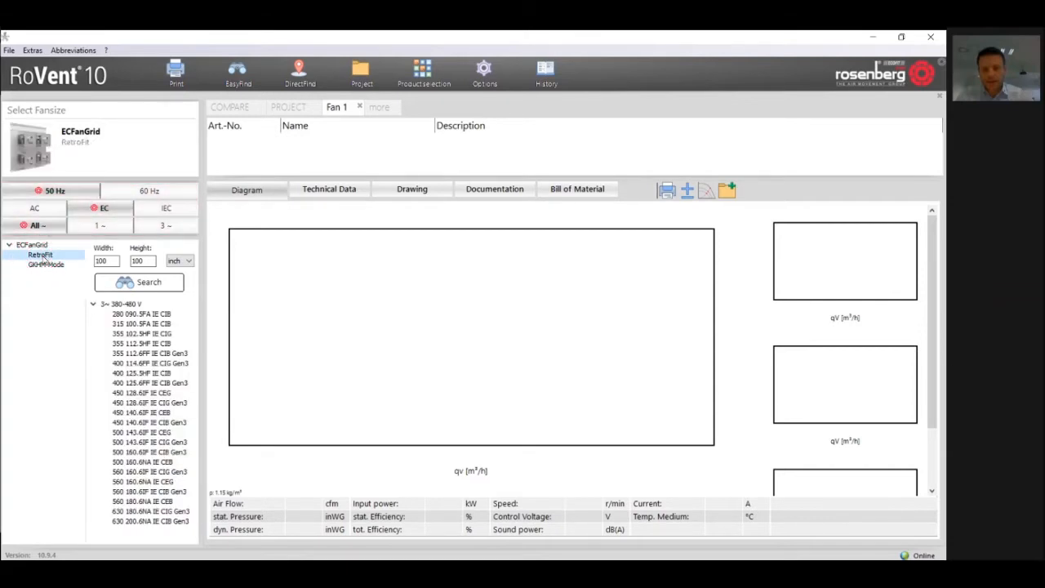
# Filter the RetroFit fans to 60 Hz, EC and three-phase supply
pyautogui.click(150, 191)
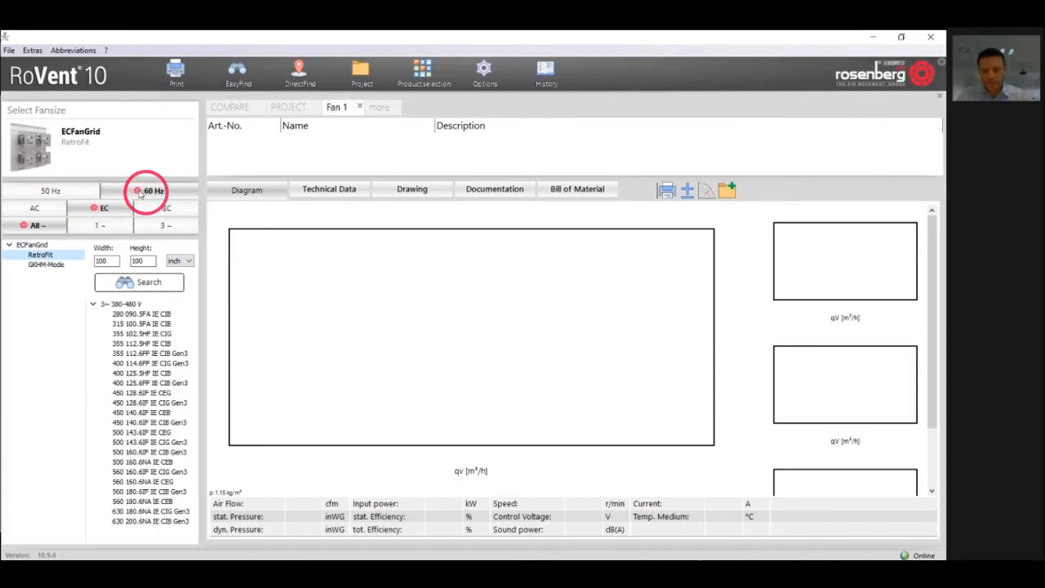
pyautogui.click(104, 211)
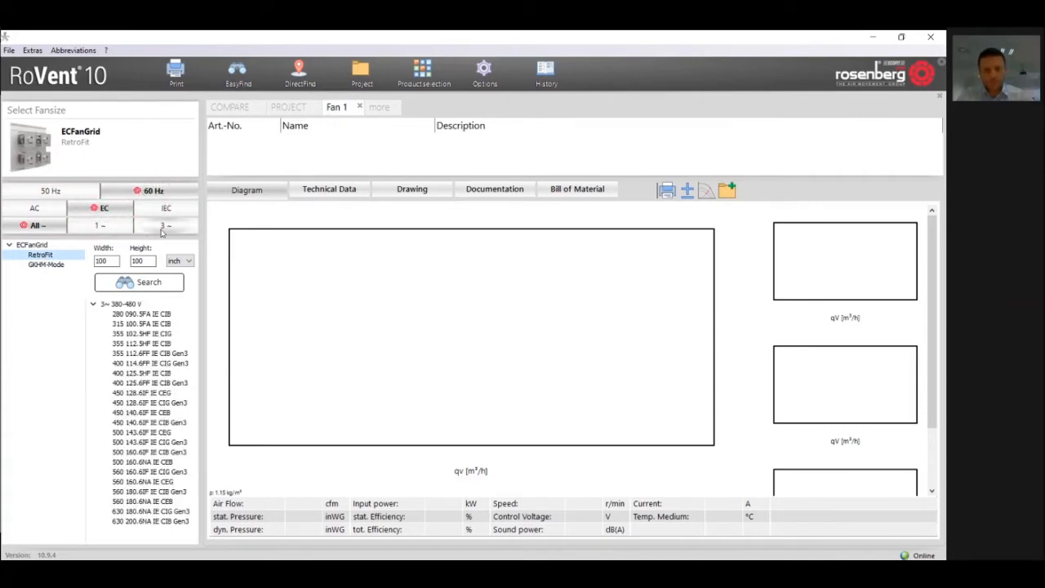
pyautogui.click(163, 229)
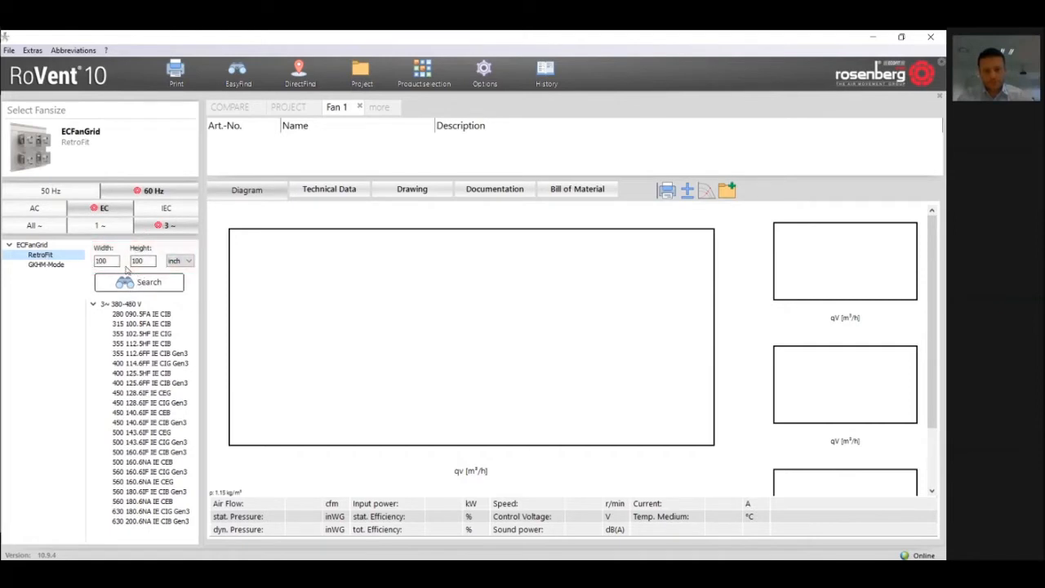
# Set the installation size to 91 inch wide by 80 inch high and open the fan search for it
pyautogui.moveTo(119, 260); pyautogui.dragTo(86, 261)
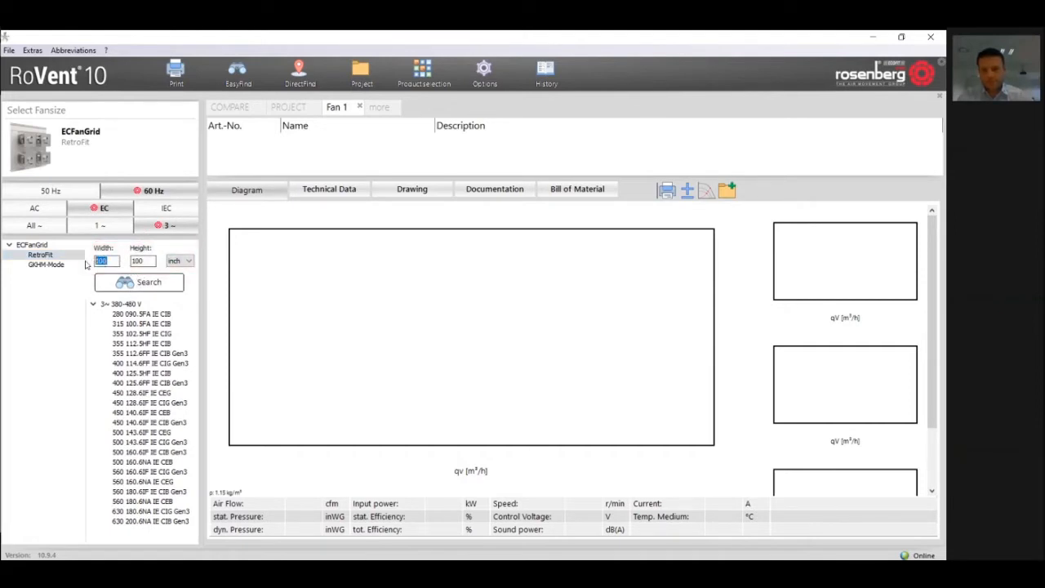
pyautogui.write('91')
pyautogui.press('Tab')
pyautogui.write('80')
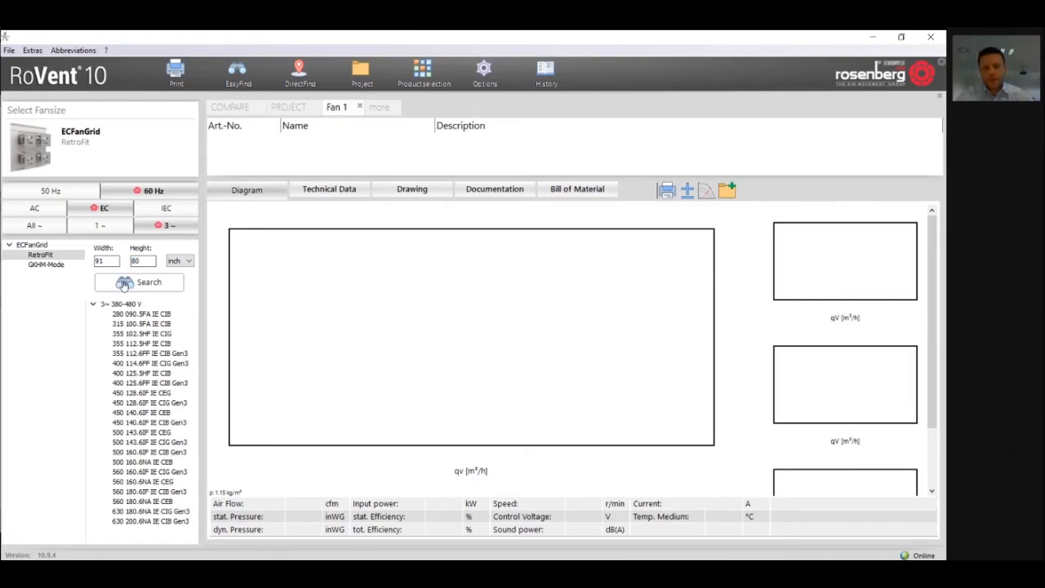
pyautogui.click(137, 285)
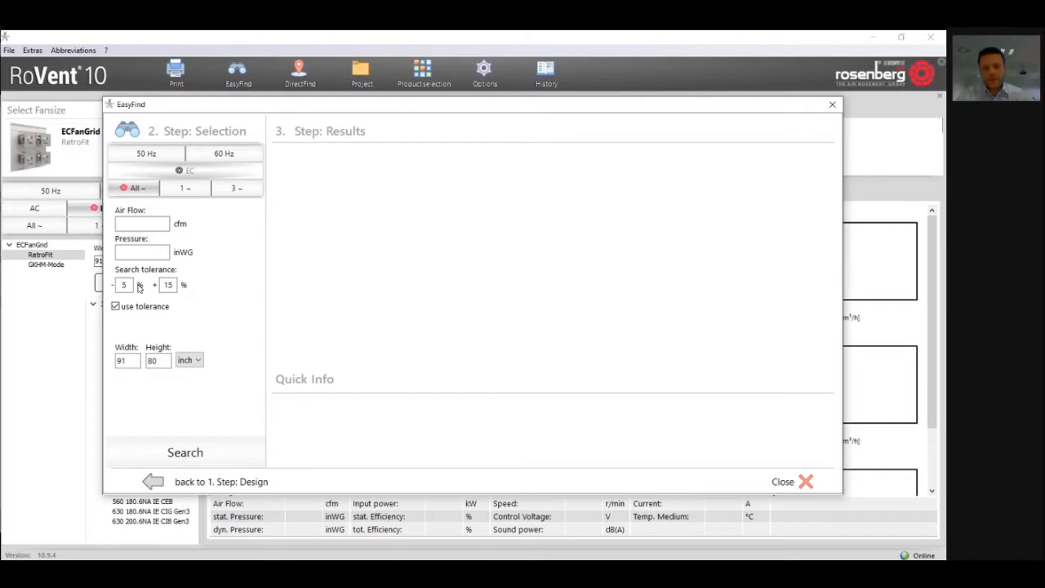
# Search for 60 Hz three-phase fan grids with an air flow of 18000 cfm and a pressure of 3.75 inWG
pyautogui.click(216, 158)
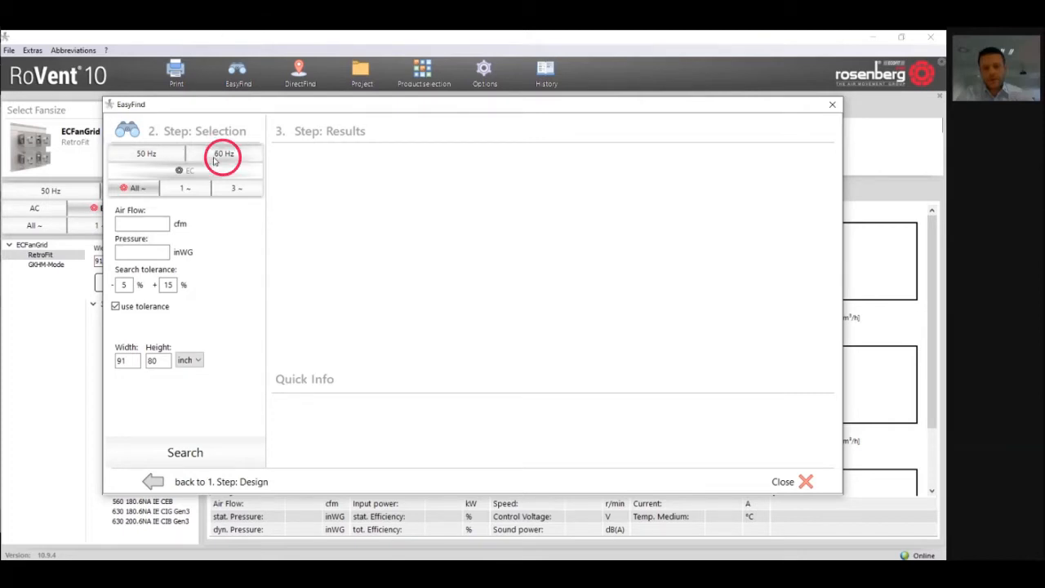
pyautogui.click(234, 188)
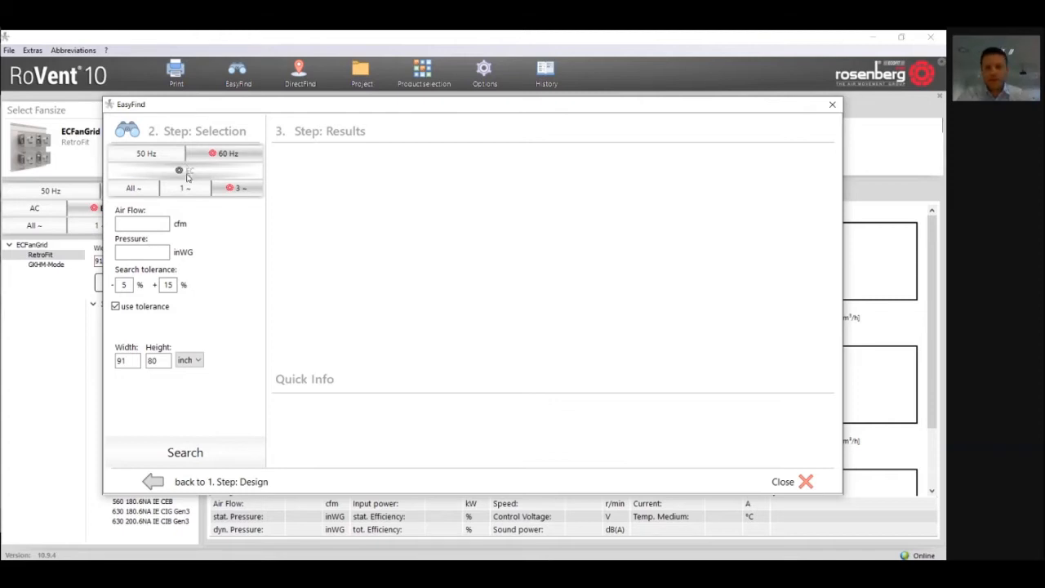
pyautogui.click(143, 227)
pyautogui.write('18000')
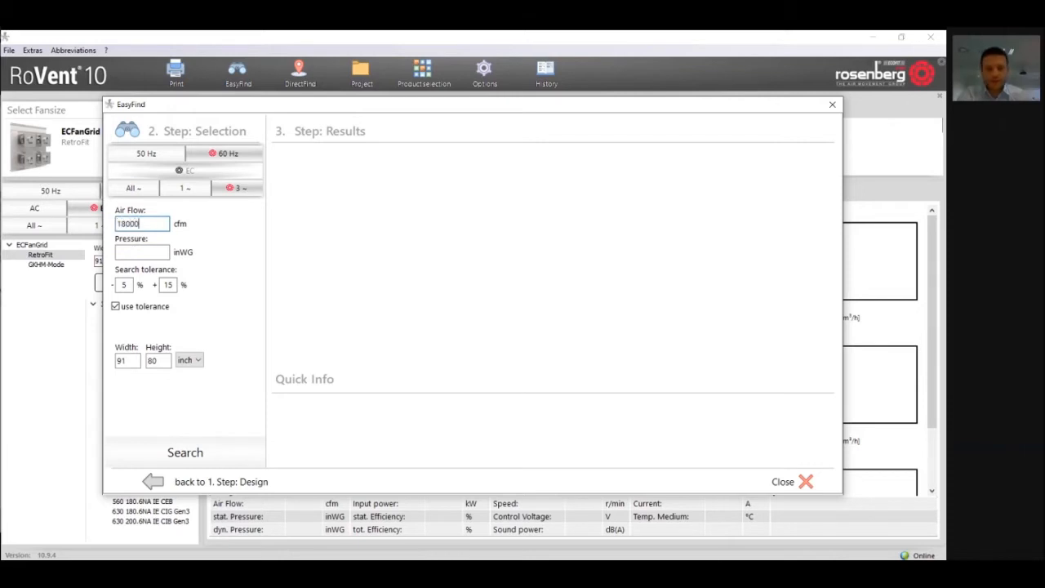
pyautogui.press('Tab')
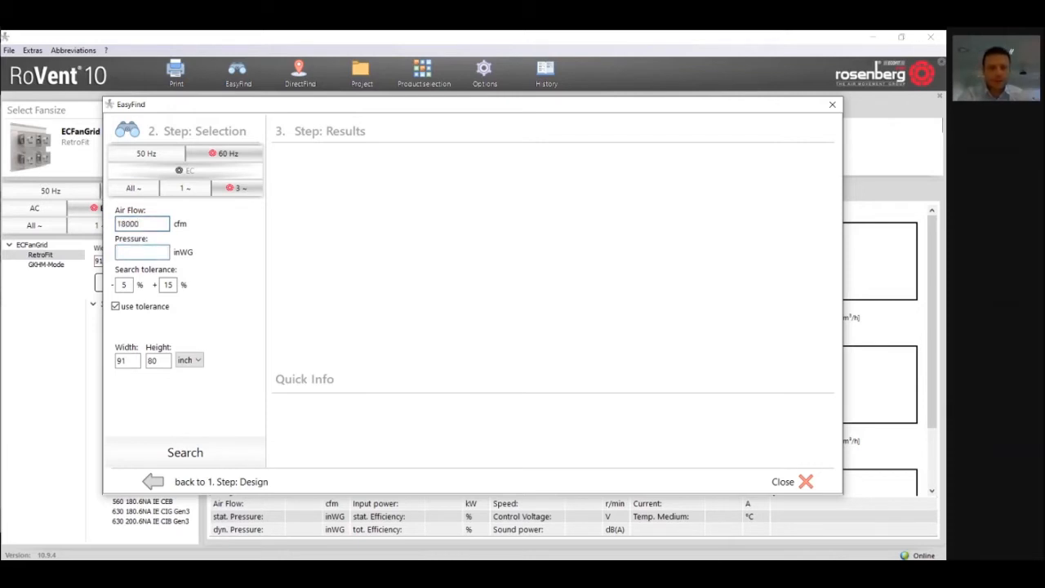
pyautogui.write('3.75')
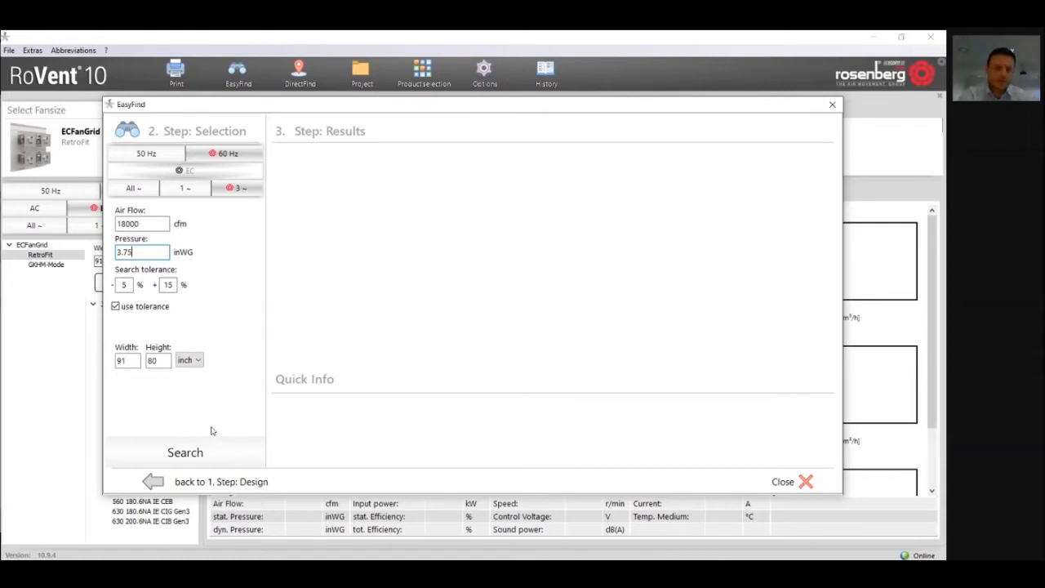
pyautogui.click(196, 460)
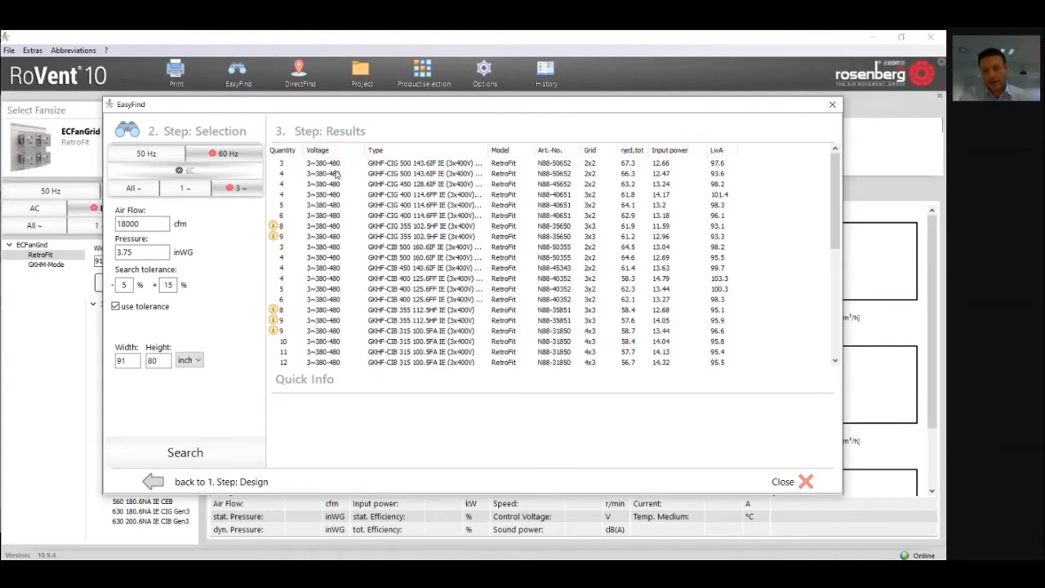
# Sort the search results by quantity, type, model and grid, and widen the type column to show full names
pyautogui.click(296, 153)
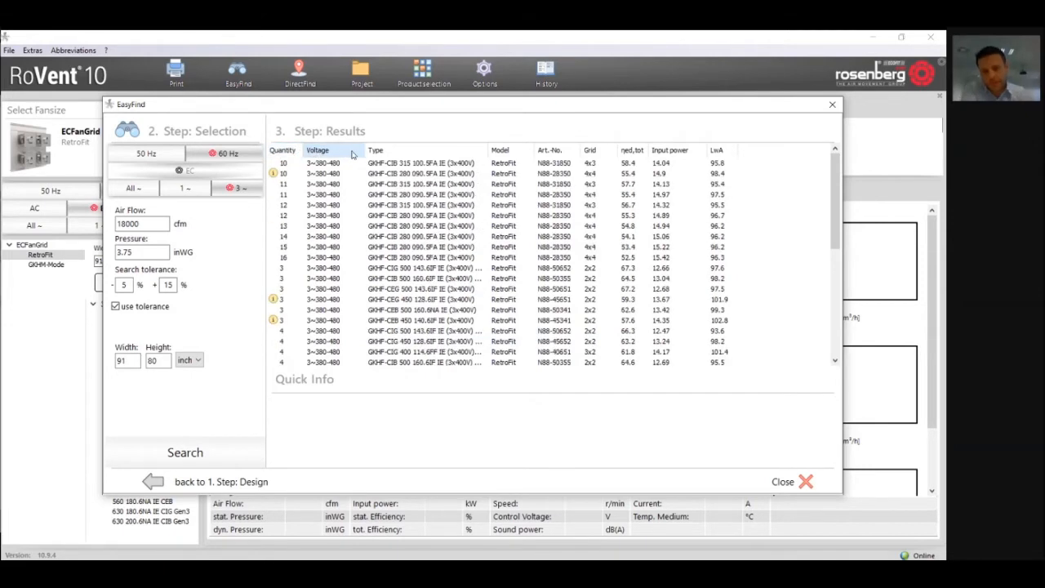
pyautogui.click(377, 152)
pyautogui.click(502, 151)
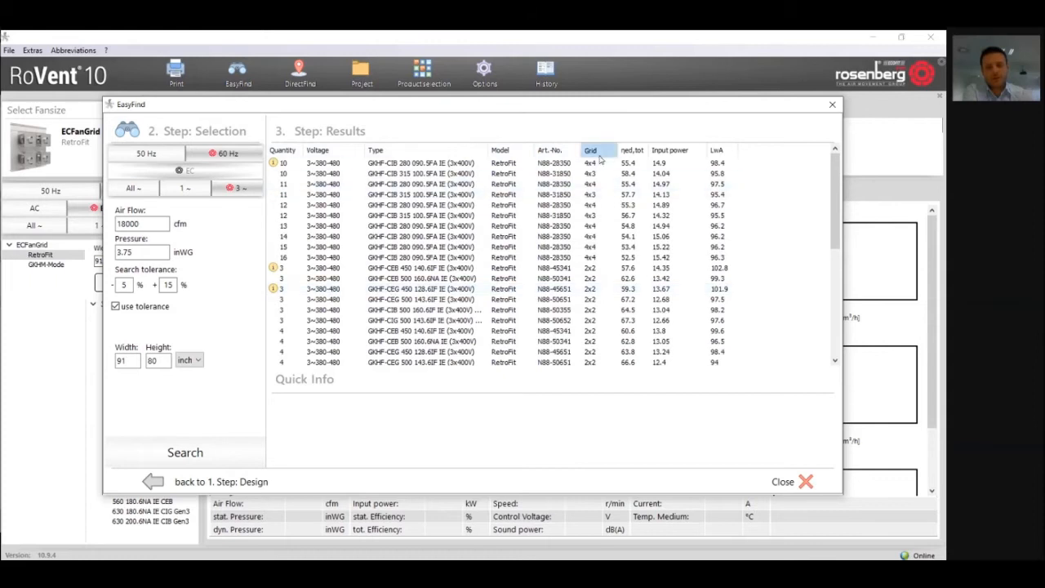
pyautogui.click(590, 151)
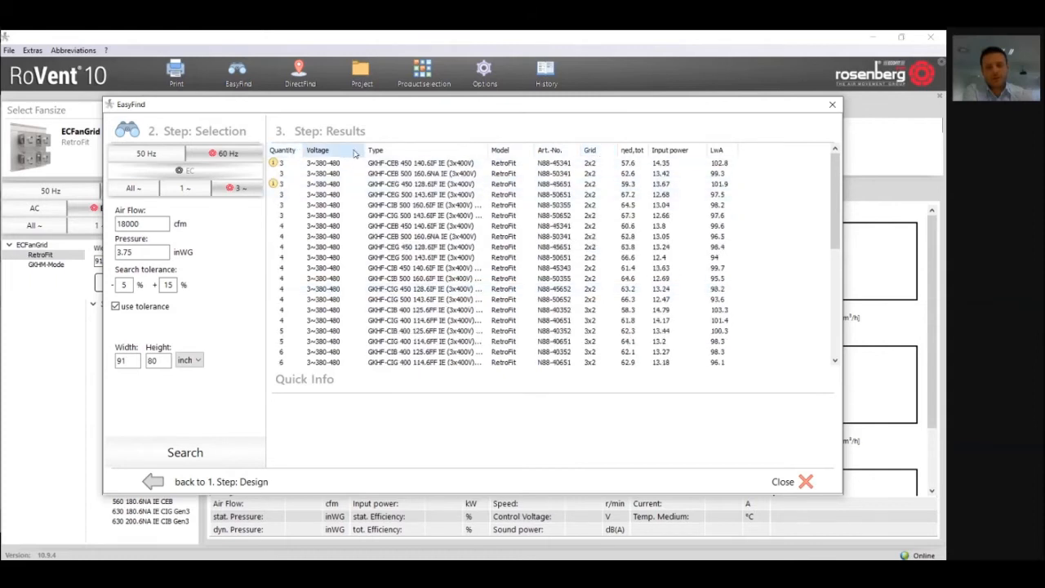
pyautogui.click(332, 159)
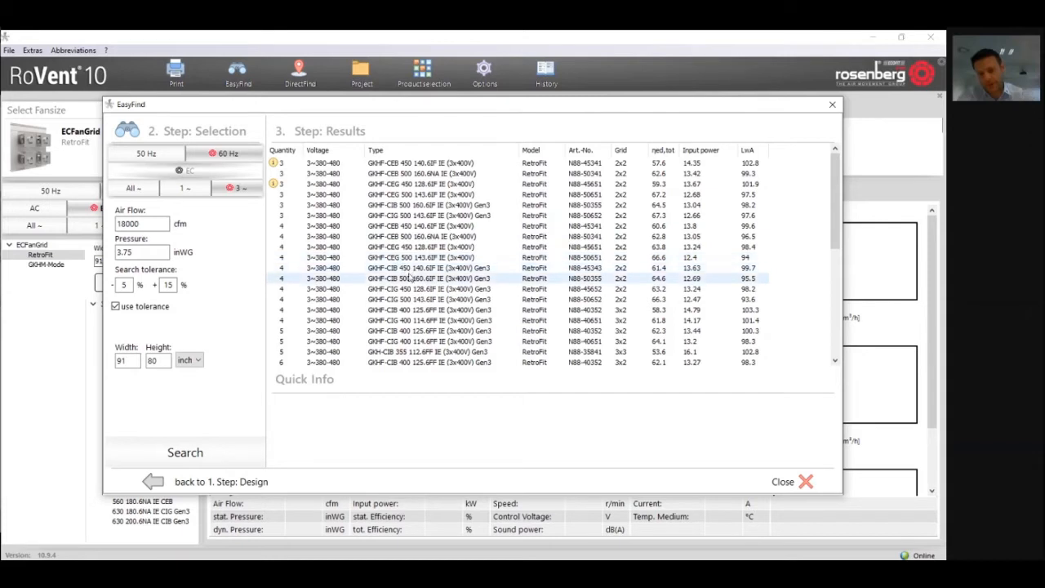
# Select the four-fan GKHF-CIB 500 160.6IF IE (3x400V) Gen3 in a 2x2 grid from the results and load it
pyautogui.click(419, 282)
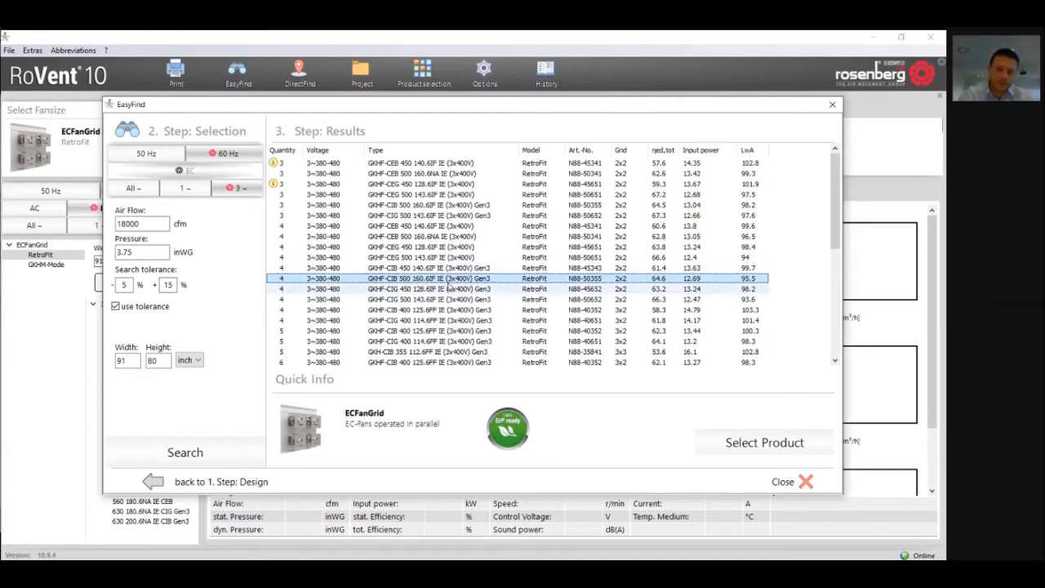
pyautogui.click(426, 280)
pyautogui.click(426, 280)
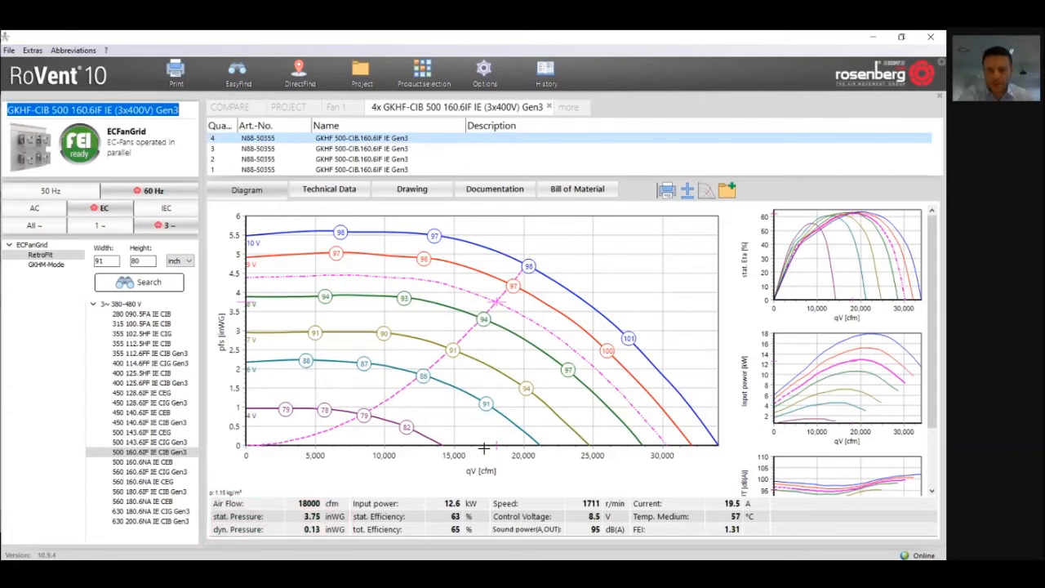
# Review the selected fan grid's technical data, drawing, documentation and bill of material
pyautogui.click(300, 189)
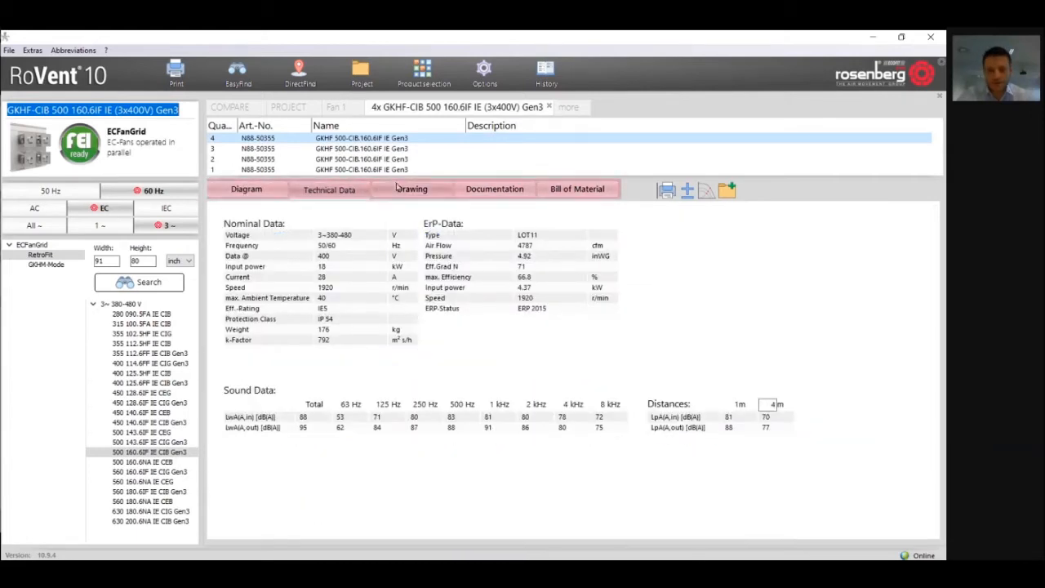
pyautogui.click(412, 188)
pyautogui.click(478, 189)
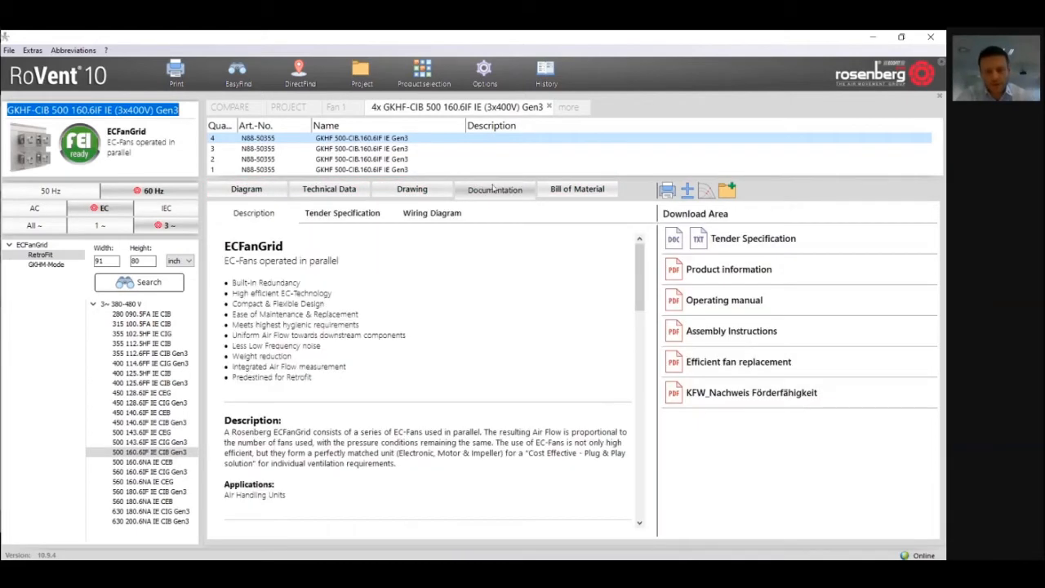
pyautogui.click(564, 193)
pyautogui.press('alt')
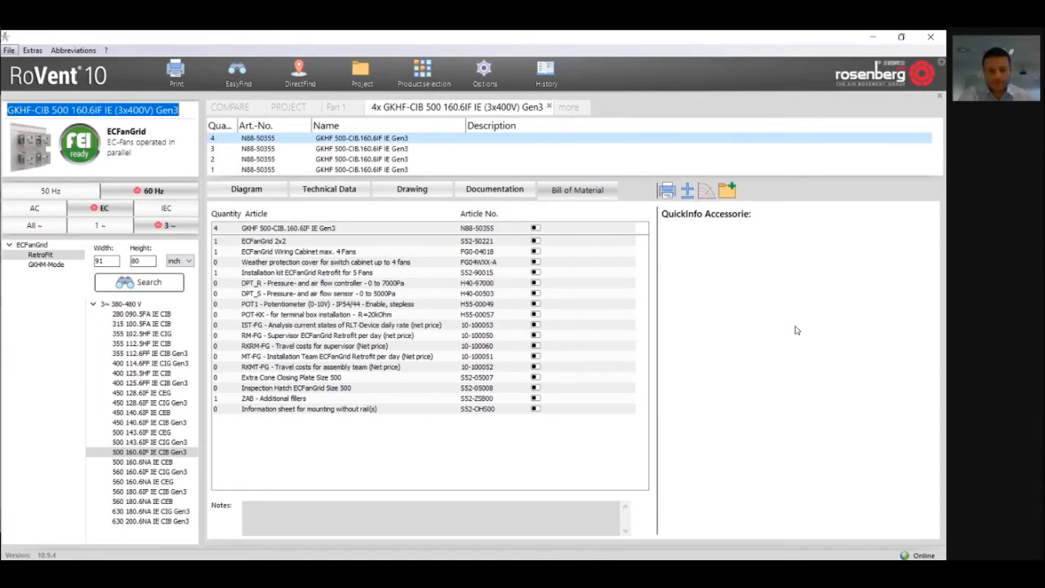
# Add partial load operating points at 50 % and 40 % for the selected fan grid
pyautogui.click(704, 191)
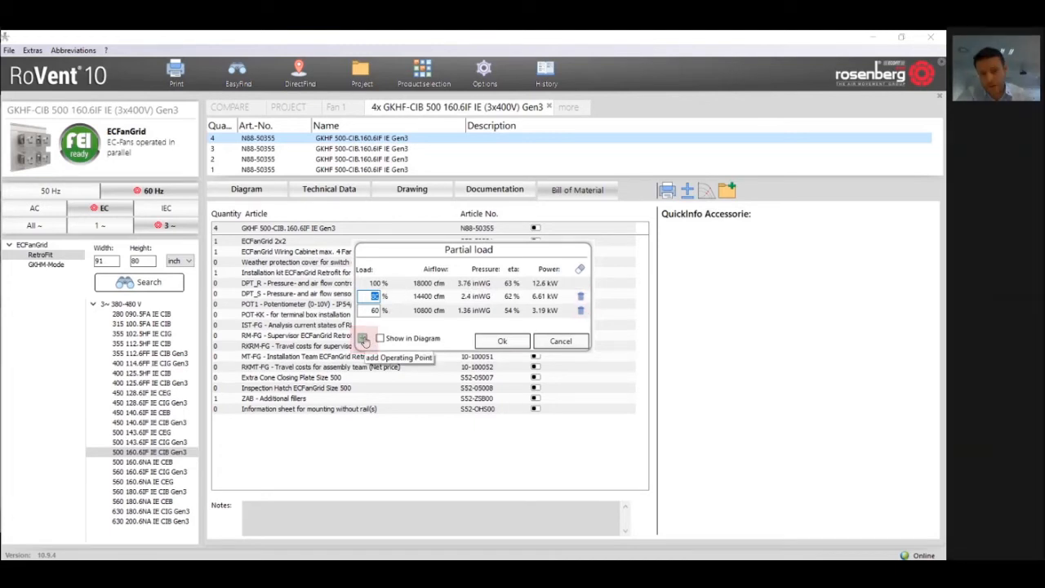
pyautogui.click(362, 340)
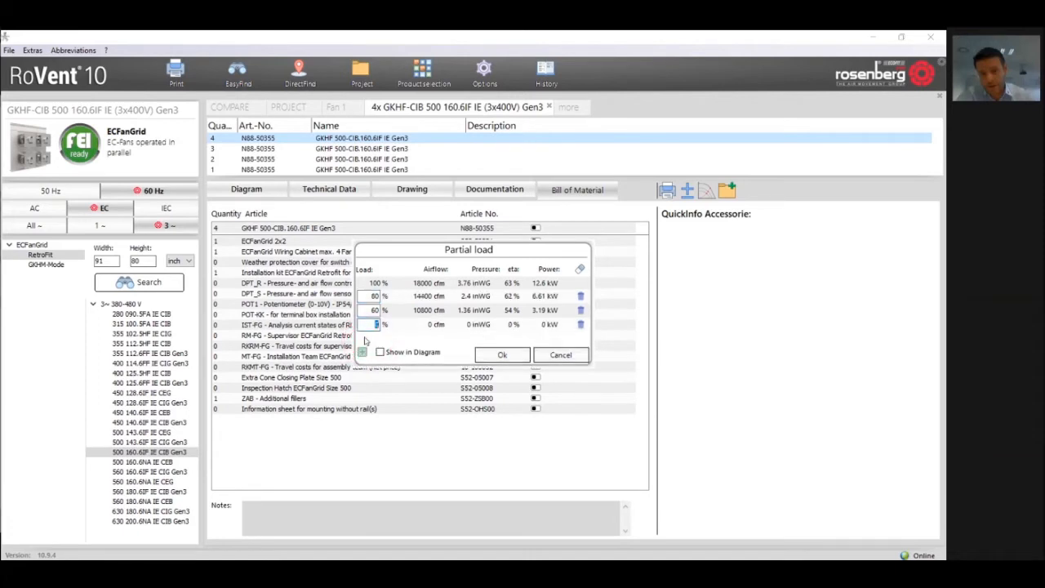
pyautogui.write('5')
pyautogui.click(363, 352)
pyautogui.write('40')
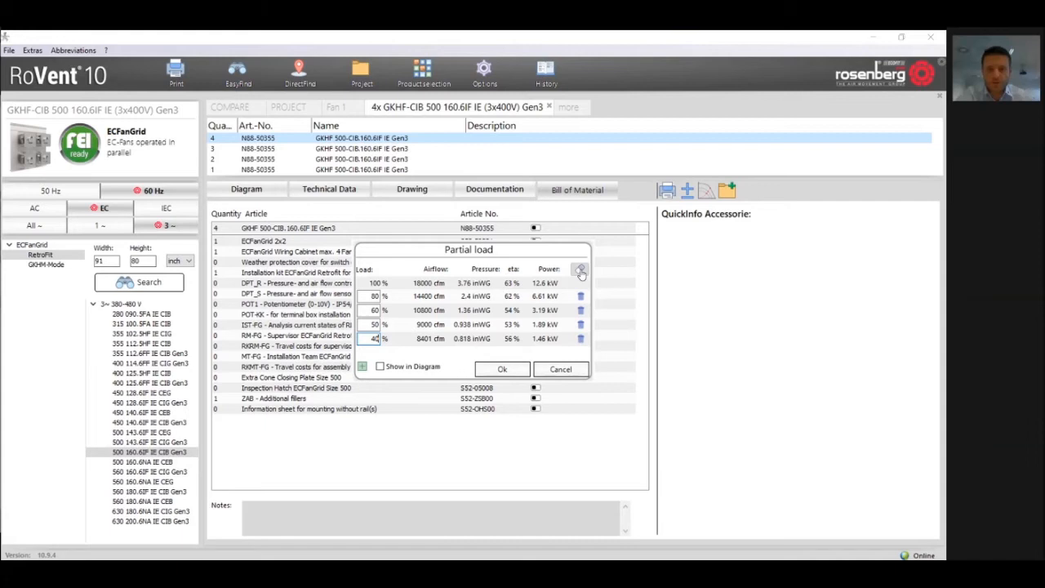
# Delete the 40 % and 50 % operating points and confirm the partial load settings
pyautogui.click(581, 339)
pyautogui.click(580, 324)
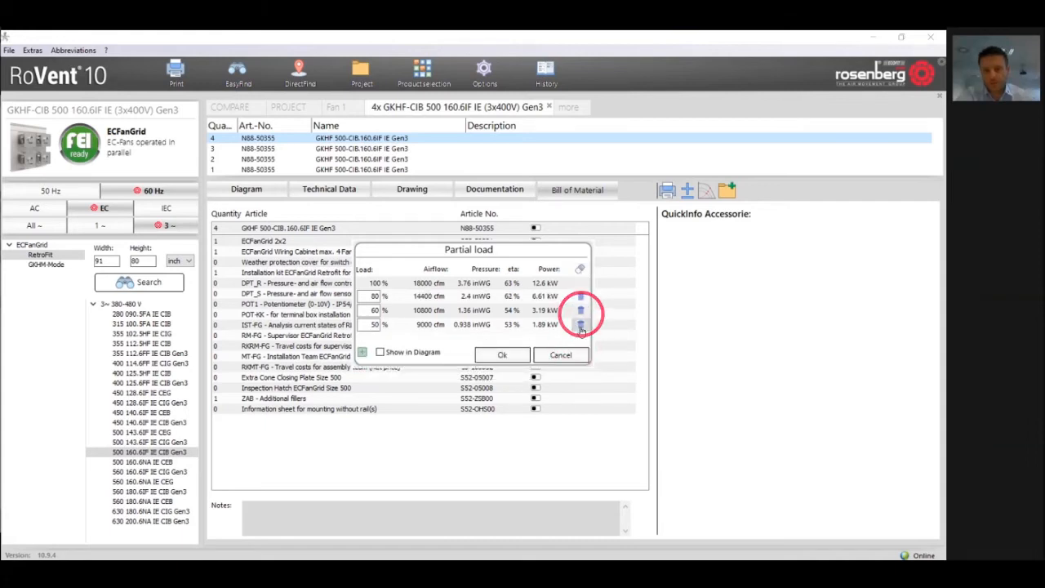
pyautogui.click(502, 341)
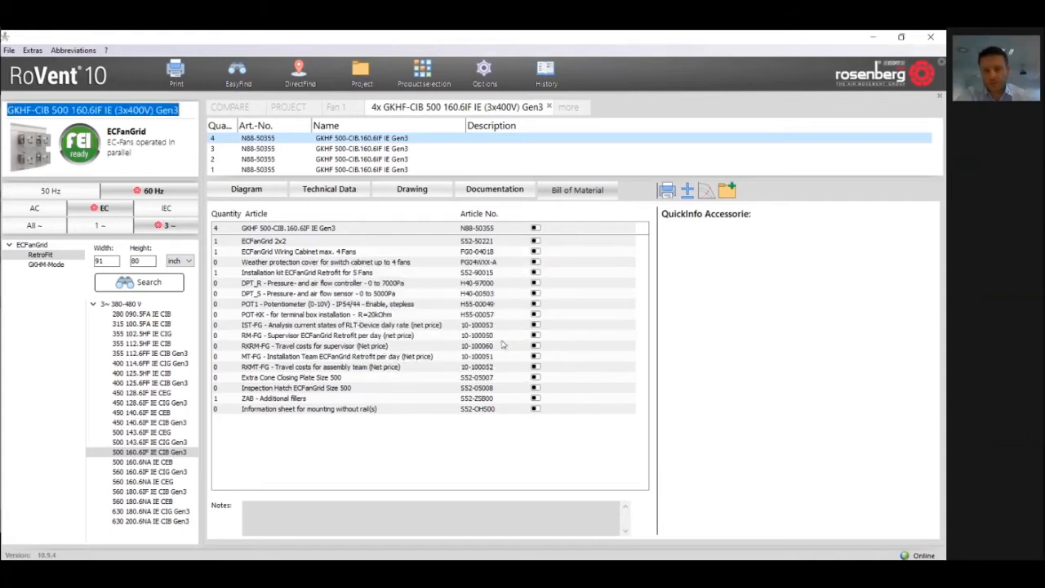
# View the fan grid's performance diagram and its dimensional drawing
pyautogui.click(246, 189)
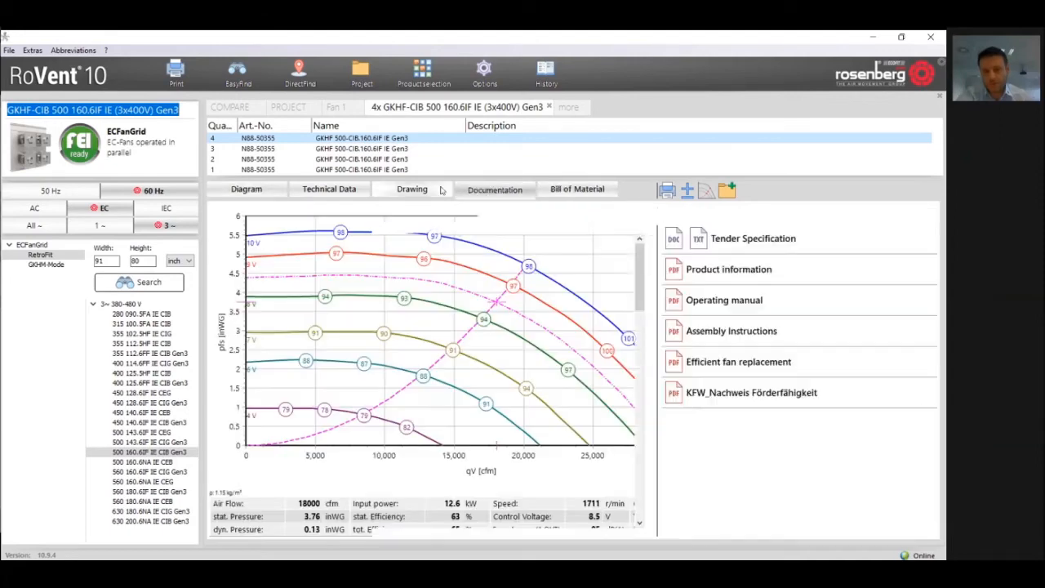
pyautogui.click(411, 189)
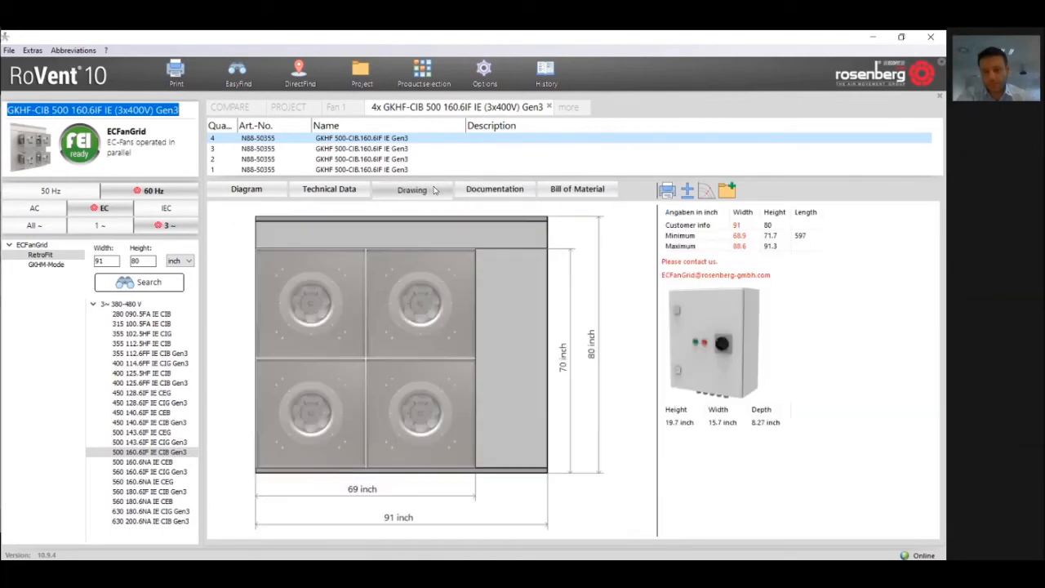
# Add the selected fan grid to the project as position 1
pyautogui.click(726, 191)
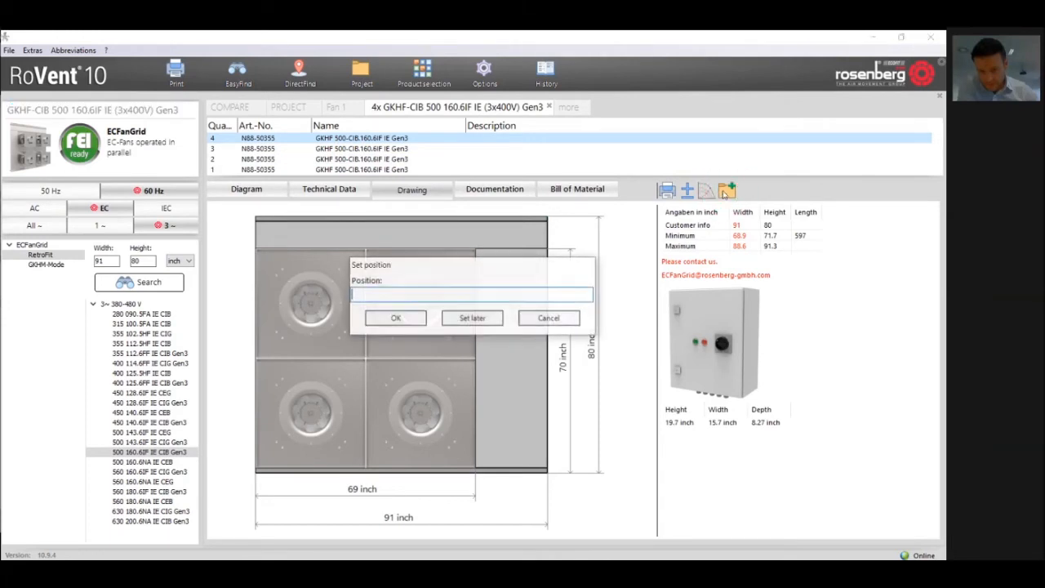
pyautogui.write('1')
pyautogui.click(401, 318)
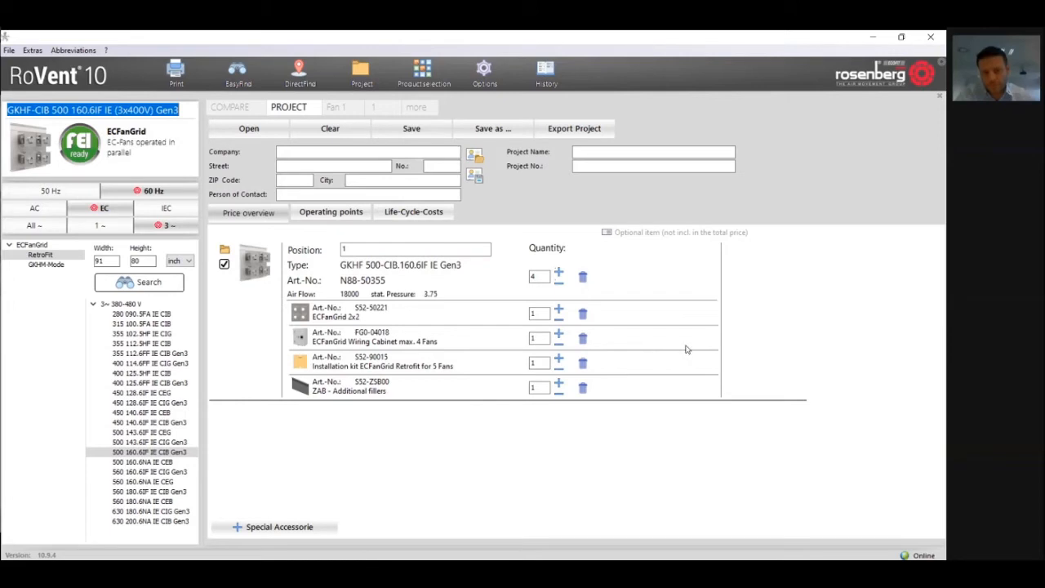
# Fill in the project header with ABC Company, its postal address and contact person, the project name Demo Project and the project number
pyautogui.click(301, 151)
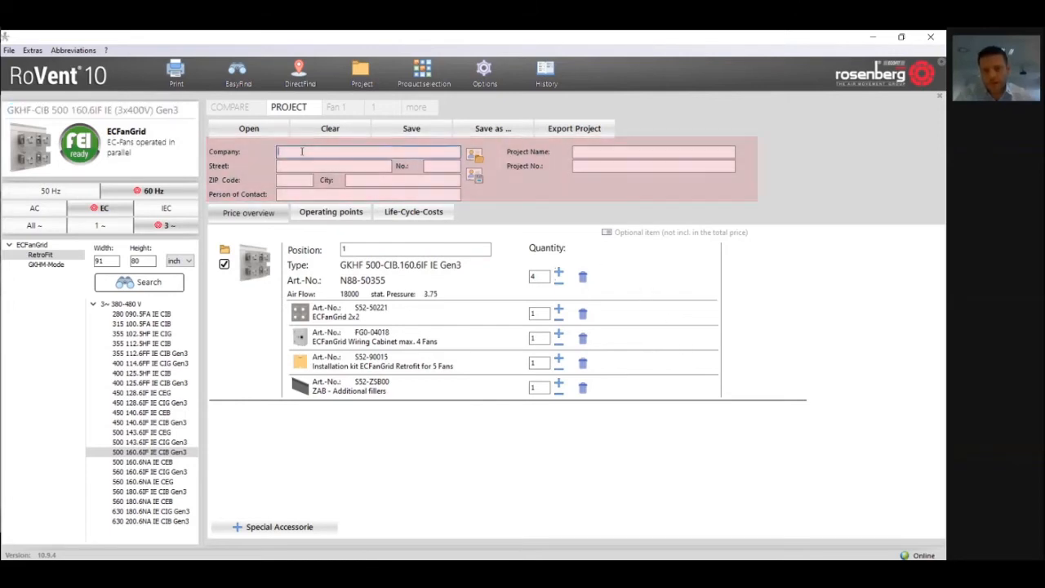
pyautogui.write('AB')
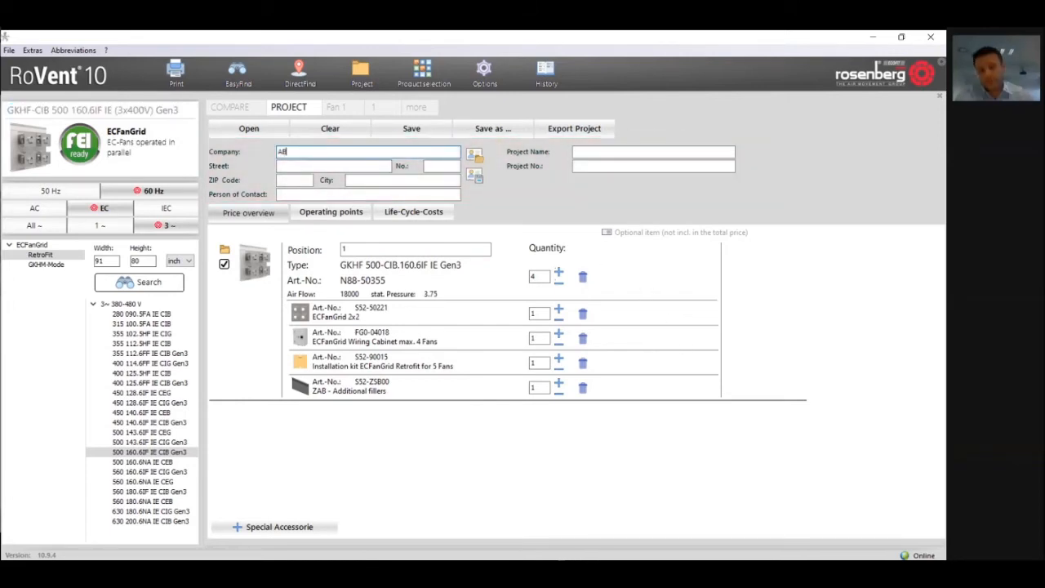
pyautogui.write('C Company')
pyautogui.press('Tab')
pyautogui.write('John Street')
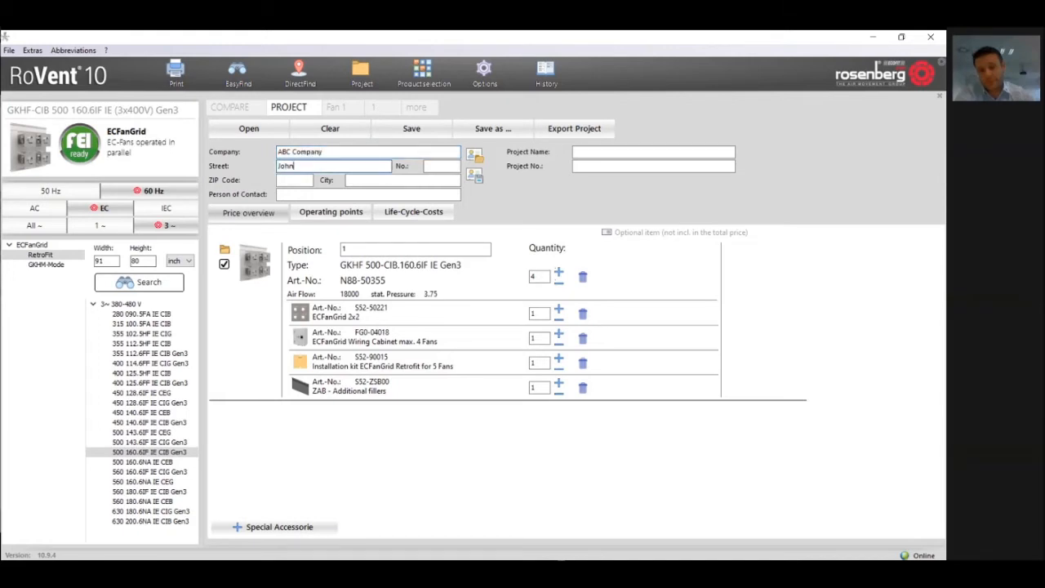
pyautogui.press('Tab')
pyautogui.write('123')
pyautogui.press('Tab')
pyautogui.write('M4B12N')
pyautogui.press('Tab')
pyautogui.write('Toronto')
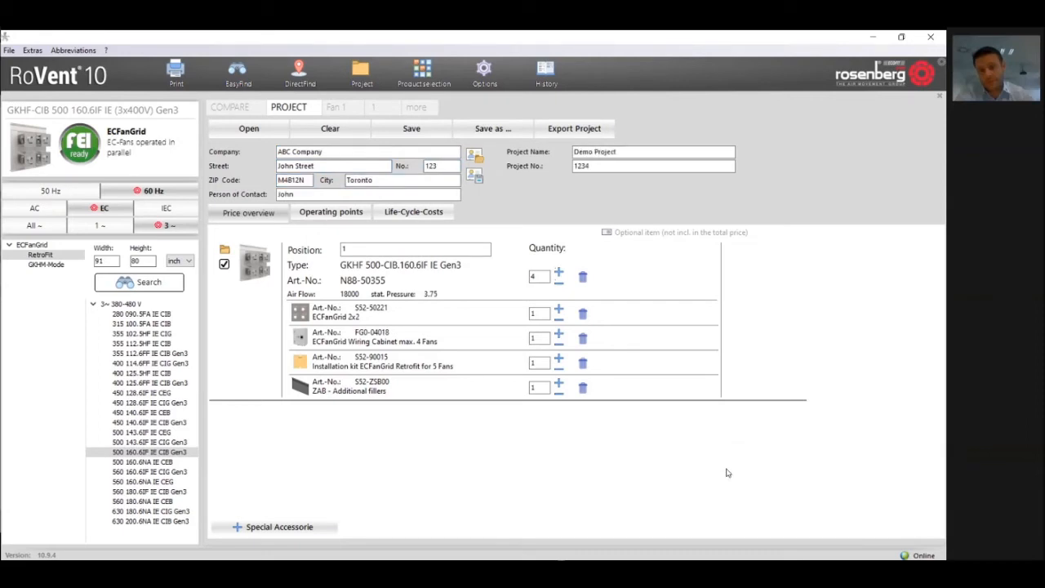
# Set the fan grid's operating times to 10, 8 and 6 hrs./day at 100, 80 and 60 % load, each for 365 days/year
pyautogui.click(336, 214)
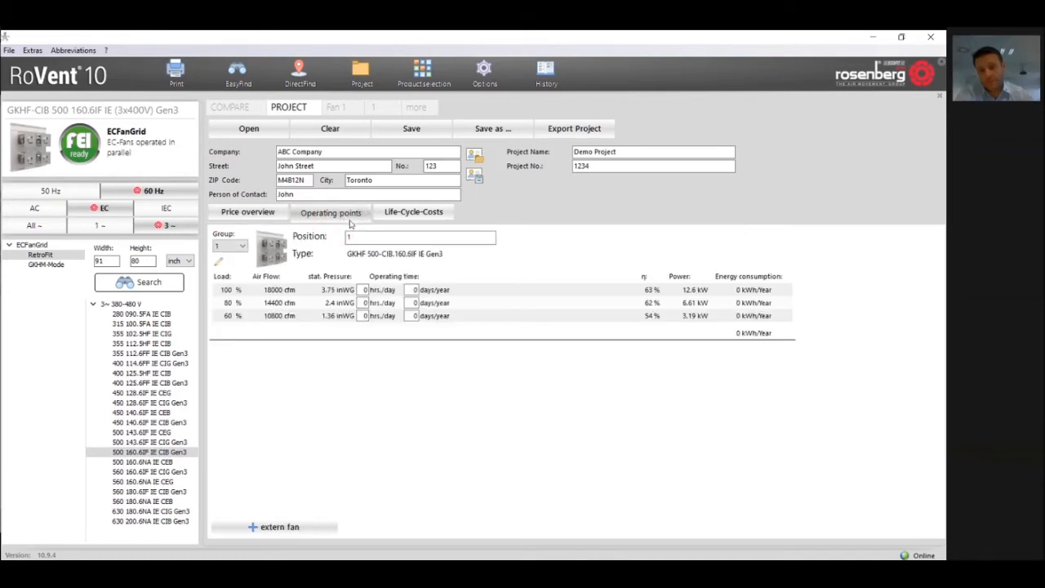
pyautogui.doubleClick(365, 290)
pyautogui.write('10')
pyautogui.press('Tab')
pyautogui.write('365')
pyautogui.press('Tab')
pyautogui.write('8')
pyautogui.press('Tab')
pyautogui.write('365')
pyautogui.press('Tab')
pyautogui.write('6')
pyautogui.press('Tab')
pyautogui.write('365')
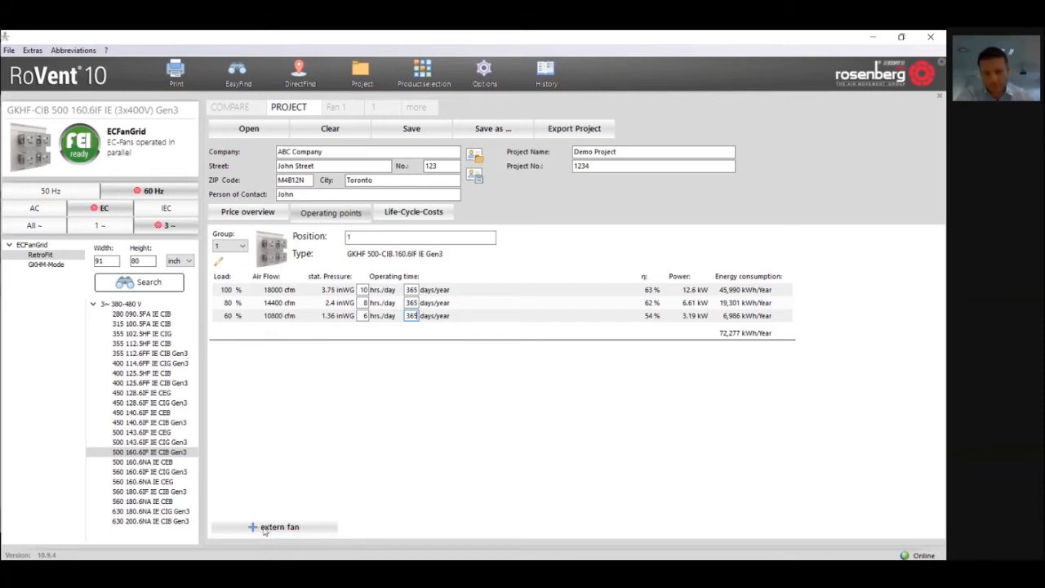
# Add an external fan to the operating points as position 2 with the type "External Belt-driven fan. Size 1250"
pyautogui.click(262, 528)
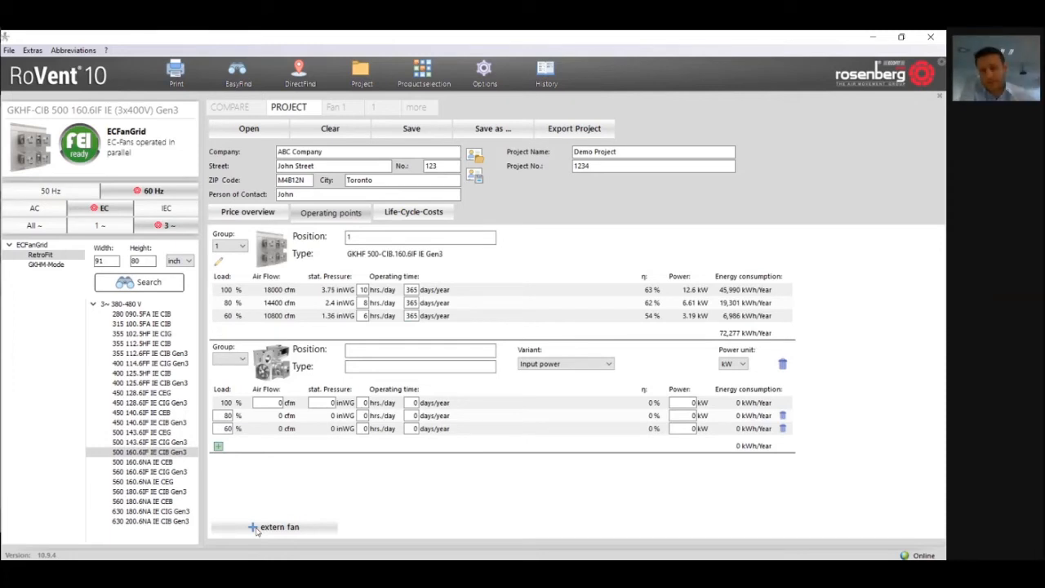
pyautogui.click(365, 353)
pyautogui.write('2')
pyautogui.click(367, 365)
pyautogui.write('External Belt-driven fan. Size 1250')
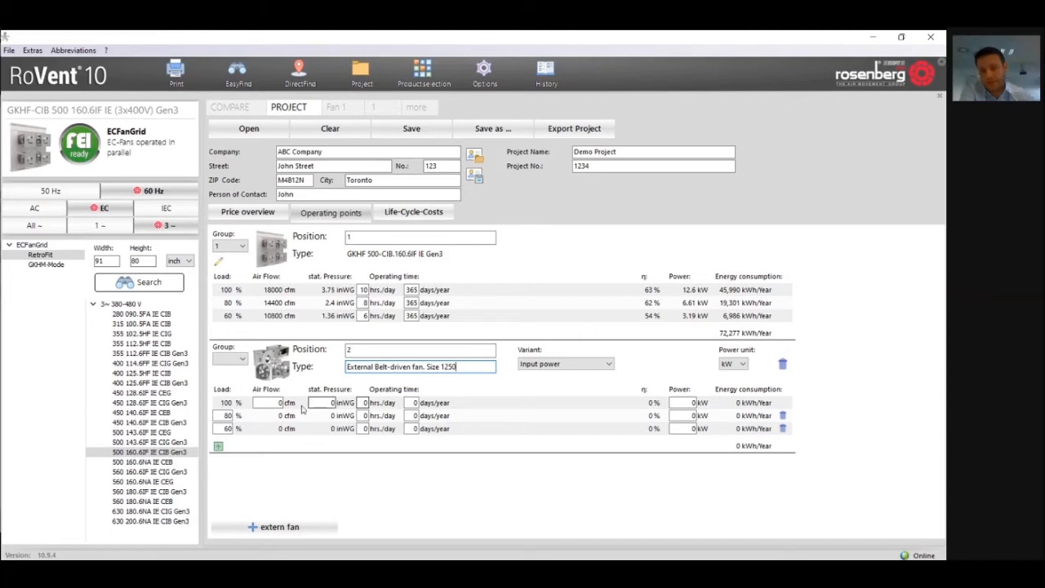
# Set the external fan's 100 % load point to 18000 cfm air flow and 3.75 inWG static pressure
pyautogui.write('18000')
pyautogui.click(332, 402)
pyautogui.write('3.75')
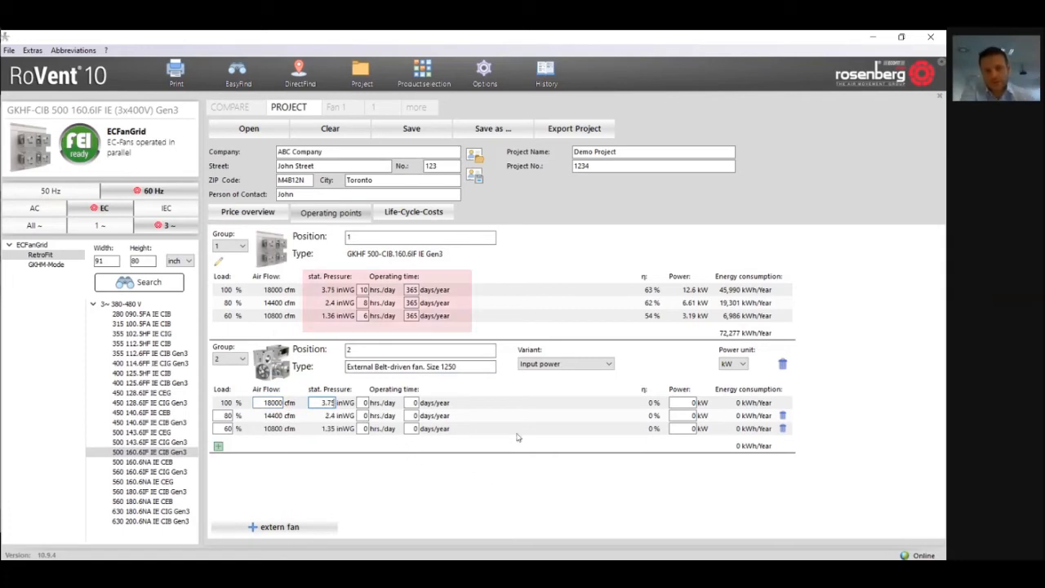
# Give the external fan operating times of 10, 8 and 6 hrs./day for 365 days/year and a full-load input power of 25.4 kW
pyautogui.moveTo(363, 402)
pyautogui.mouseDown()
pyautogui.moveTo(373, 415)
pyautogui.moveTo(421, 403)
pyautogui.moveTo(374, 414)
pyautogui.moveTo(421, 416)
pyautogui.moveTo(382, 433)
pyautogui.moveTo(421, 428)
pyautogui.mouseUp()
pyautogui.write('10')
pyautogui.write('3658')
pyautogui.write('365')
pyautogui.write('6365')
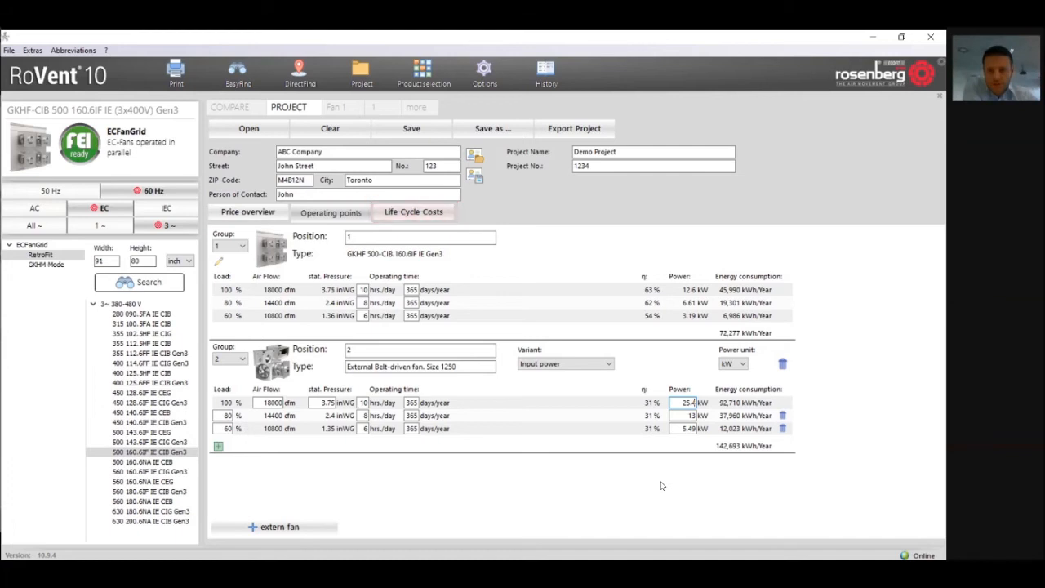
# Make the external fan the life-cycle cost reference and set lifetime 10 years, electricity price 0.12 C$/kWh and CO2 emission 87.79 g/kWh
pyautogui.click(410, 214)
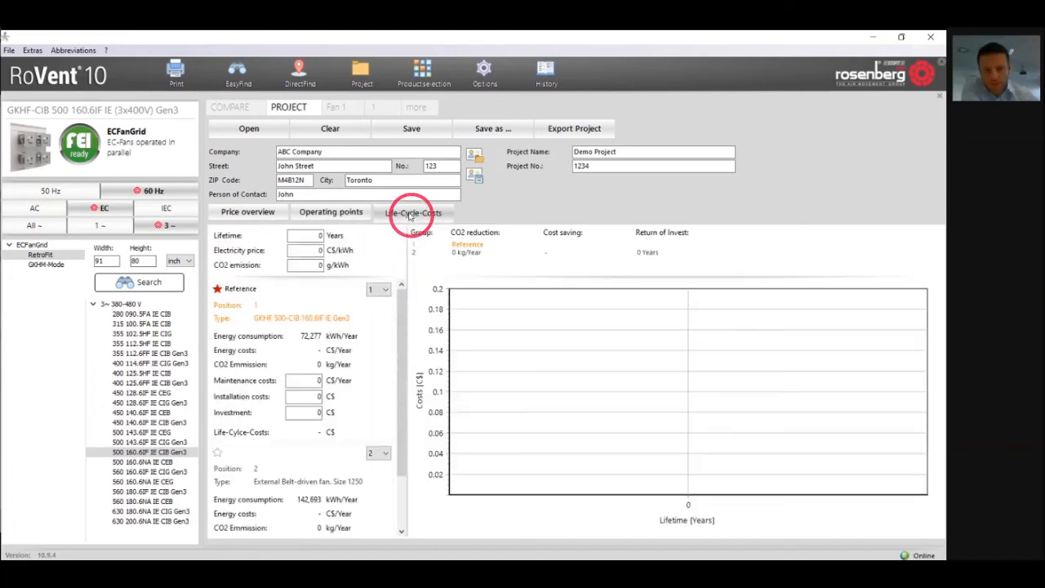
pyautogui.click(218, 453)
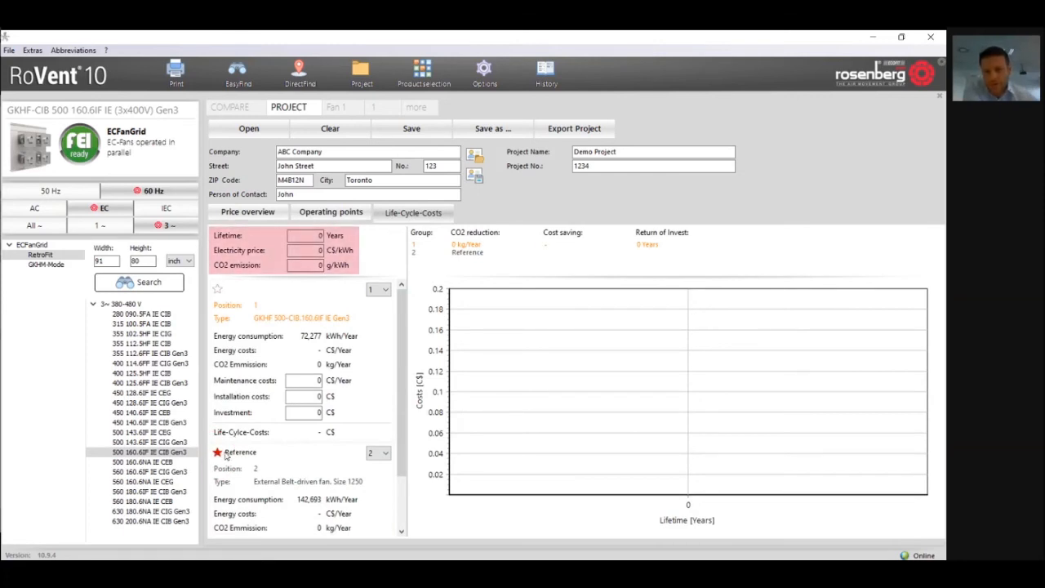
pyautogui.click(321, 235)
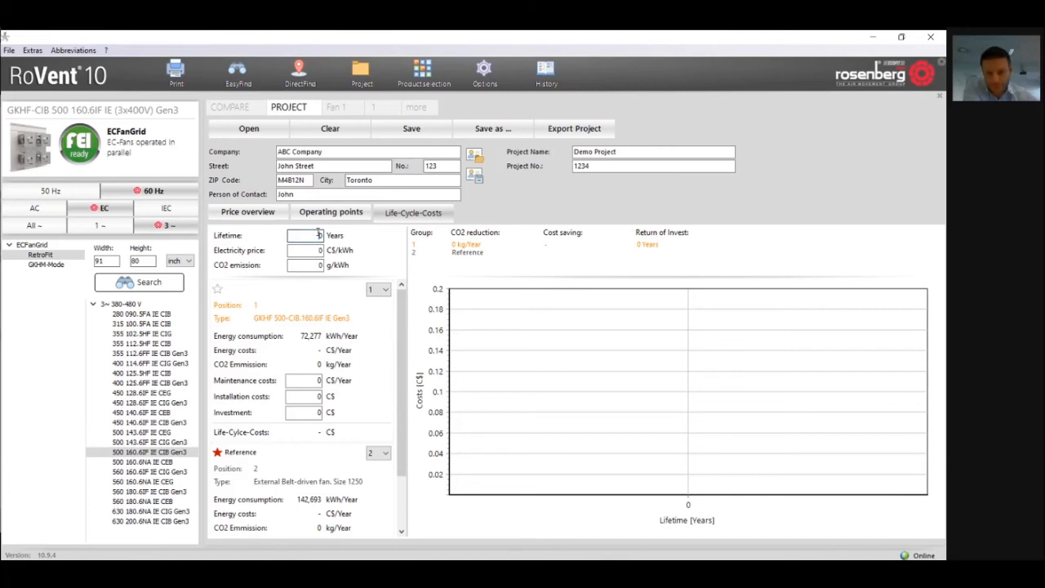
pyautogui.write('1')
pyautogui.click(319, 251)
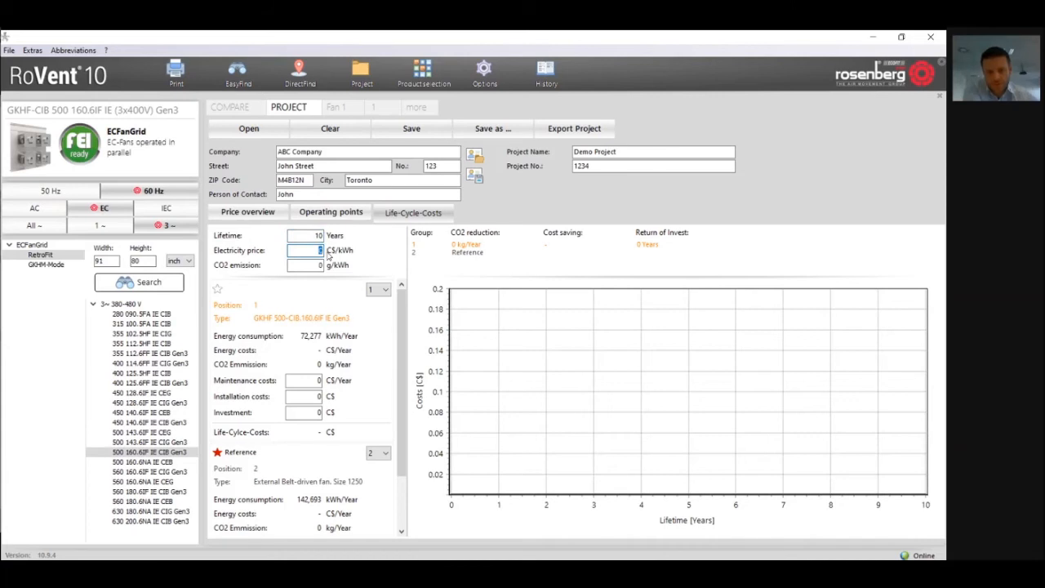
pyautogui.write('0.12')
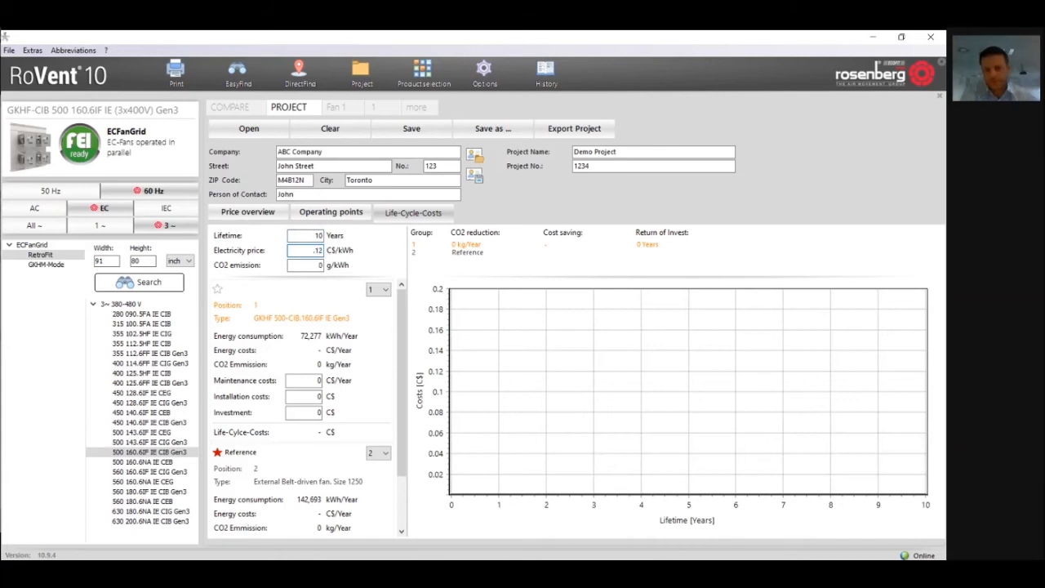
pyautogui.press('Tab')
pyautogui.write('87.79')
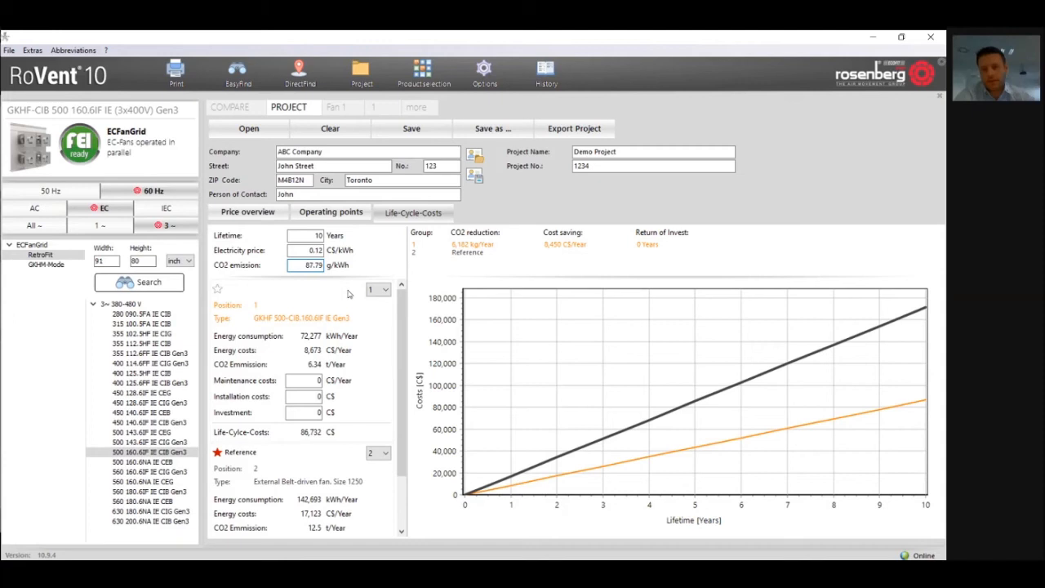
# Set the fan grid's maintenance costs to 1000 C$/Year, installation costs to 10000 C$ and investment to 20000 C$
pyautogui.scroll(-1, 342, 389)
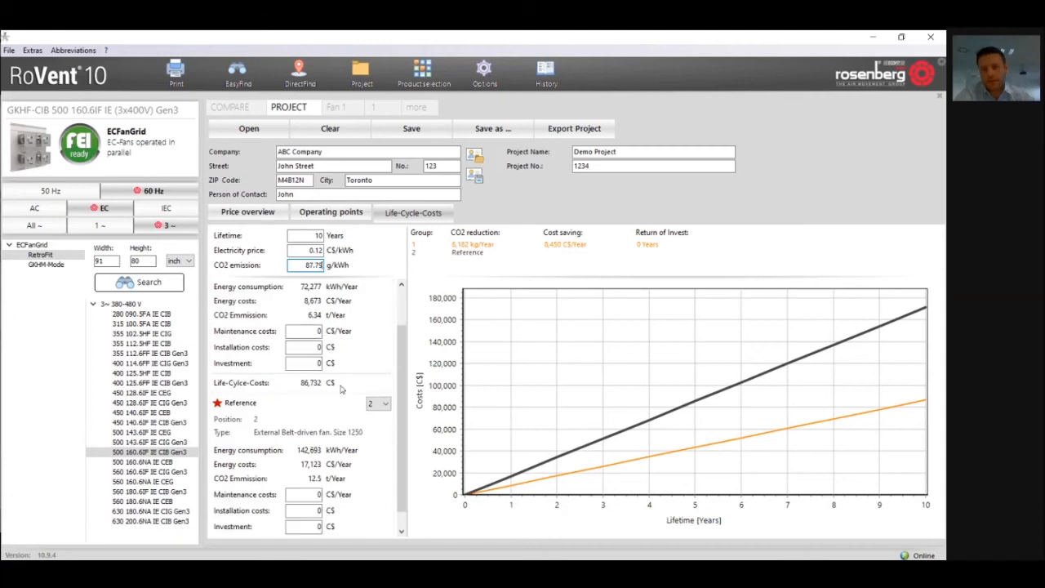
pyautogui.scroll(-1, 342, 390)
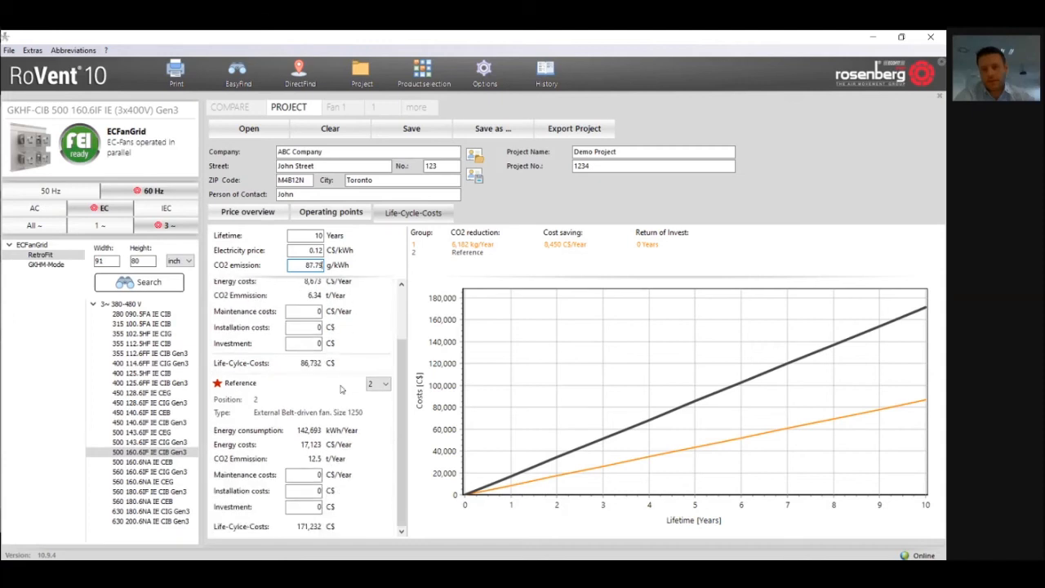
pyautogui.scroll(1, 342, 390)
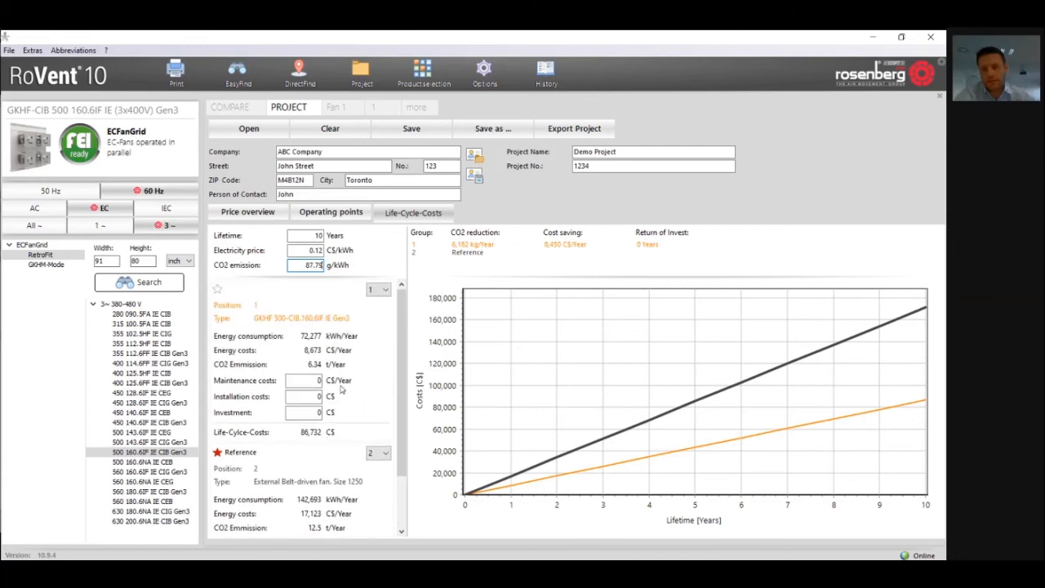
pyautogui.scroll(-1, 342, 389)
pyautogui.click(306, 311)
pyautogui.write('1000')
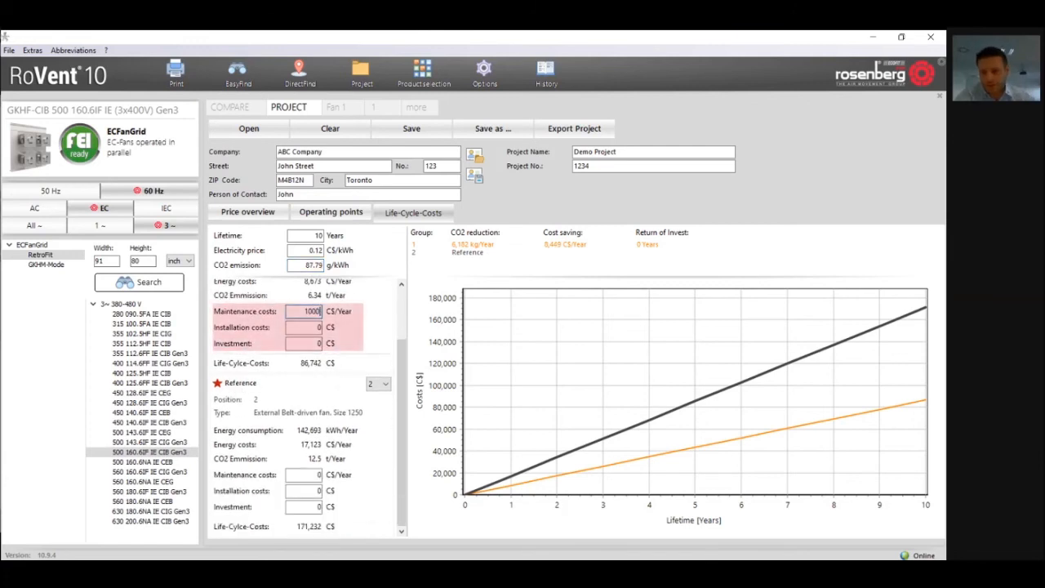
pyautogui.press('Tab')
pyautogui.write('10000')
pyautogui.press('Tab')
pyautogui.write('20000')
pyautogui.press('Tab')
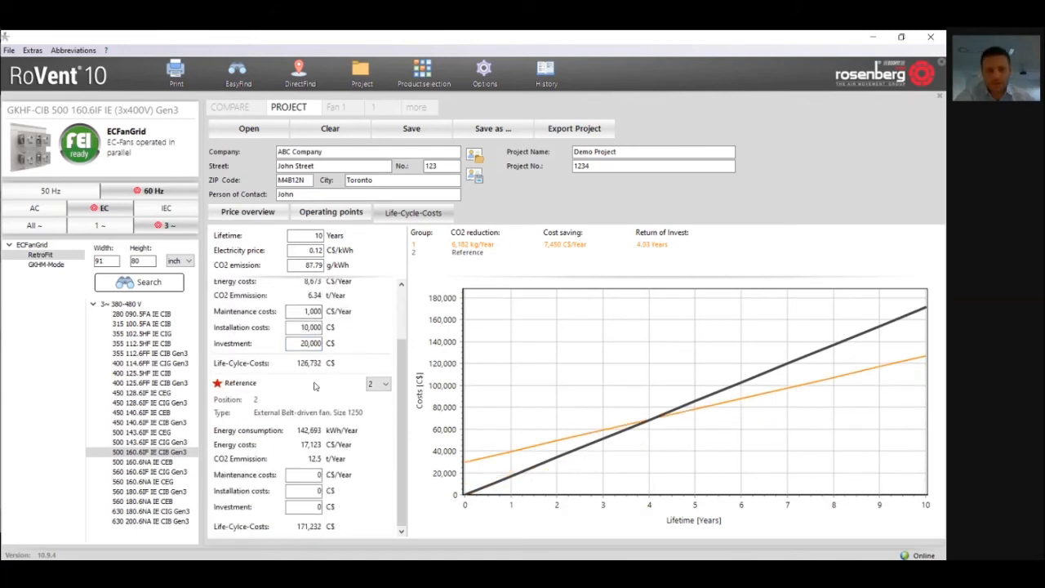
# Set the reference belt-driven fan's maintenance costs to 4000 C$/Year, installation costs to 10000 C$ and investment to 8000 C$
pyautogui.click(304, 475)
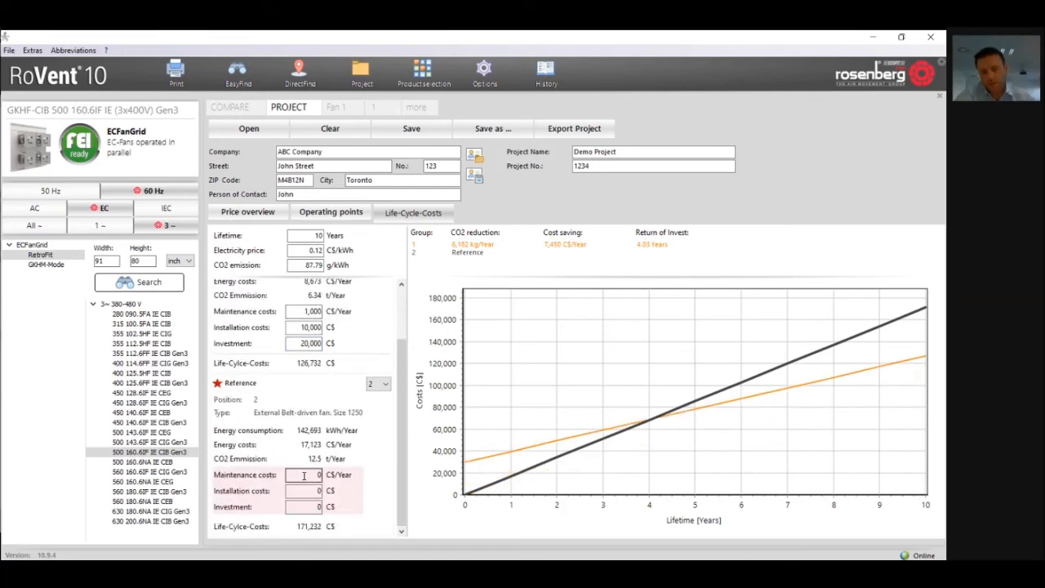
pyautogui.write('4000')
pyautogui.press('Tab')
pyautogui.write('10000')
pyautogui.press('Tab')
pyautogui.write('8000')
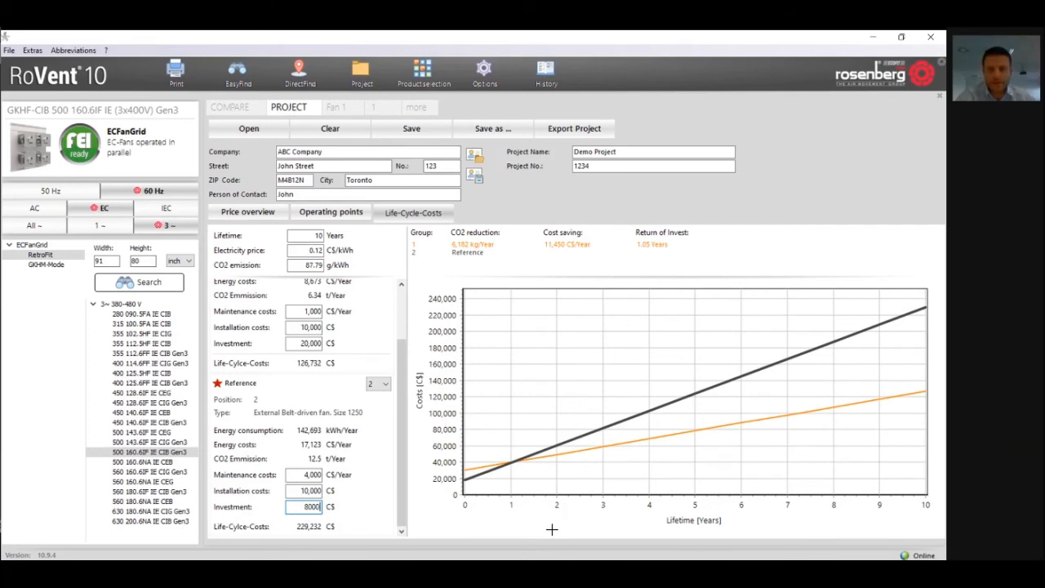
pyautogui.scroll(2, 354, 421)
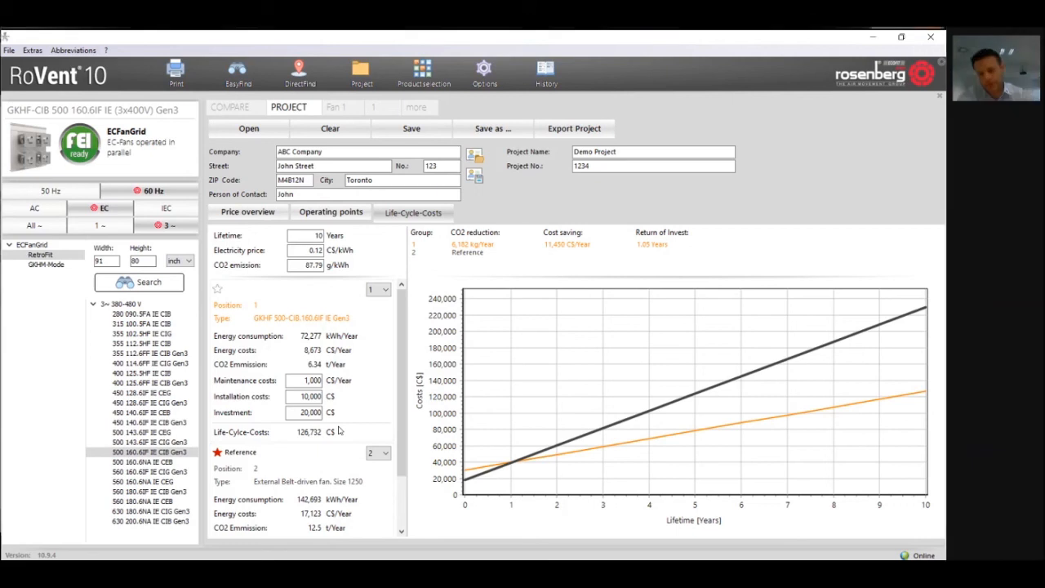
# Set up a PDF zip export of the project with tender text as .pdf, .doc and .txt, and cancel it before saving
pyautogui.click(575, 131)
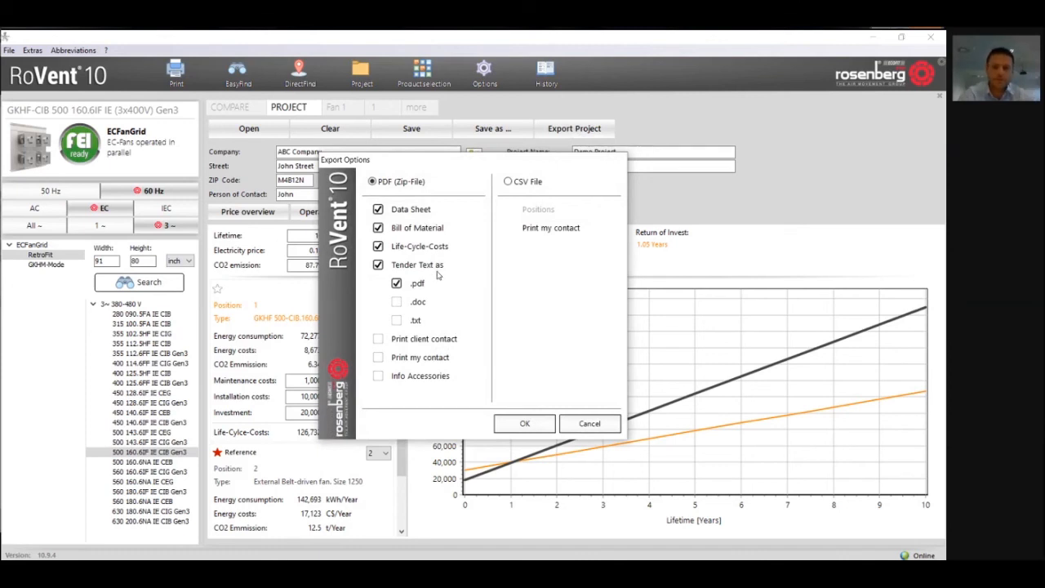
pyautogui.click(397, 283)
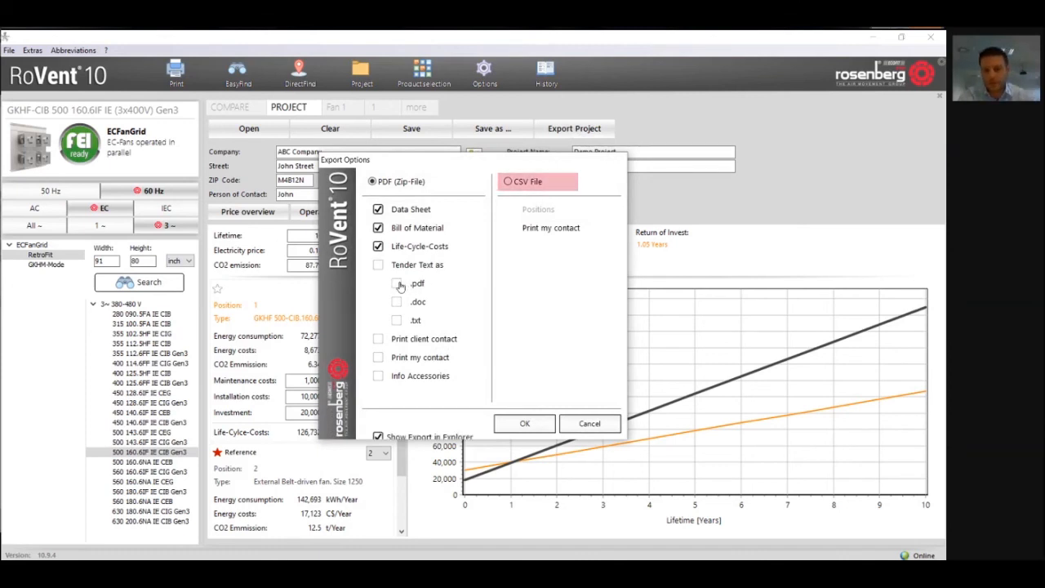
pyautogui.click(397, 302)
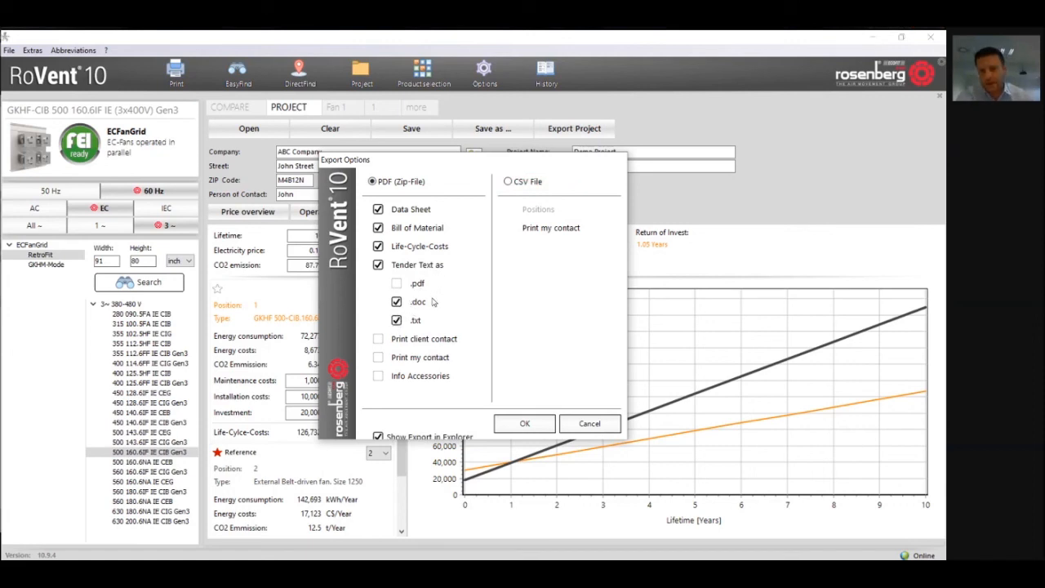
pyautogui.click(396, 285)
pyautogui.click(526, 424)
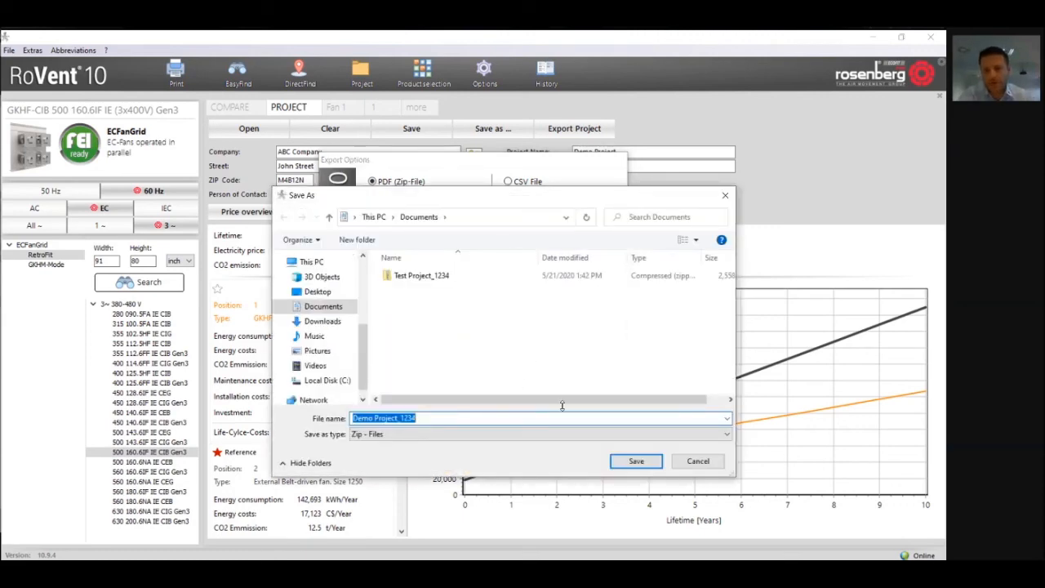
pyautogui.click(691, 465)
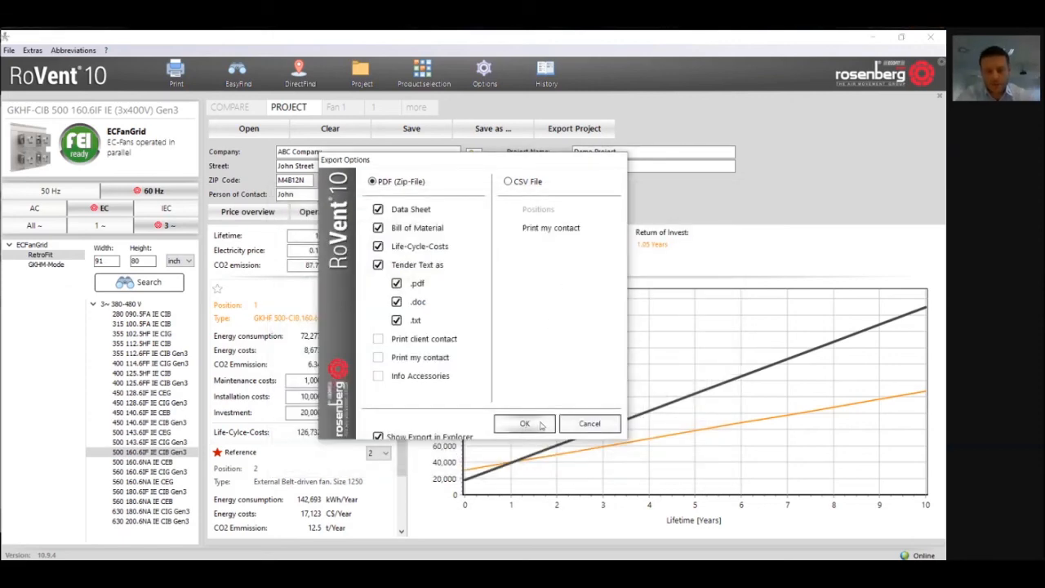
pyautogui.click(571, 424)
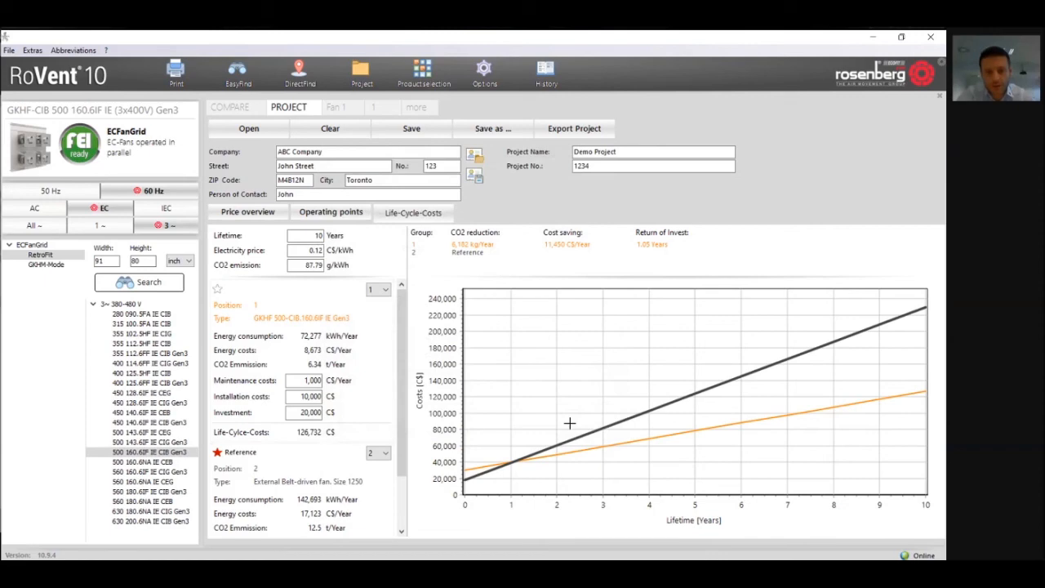